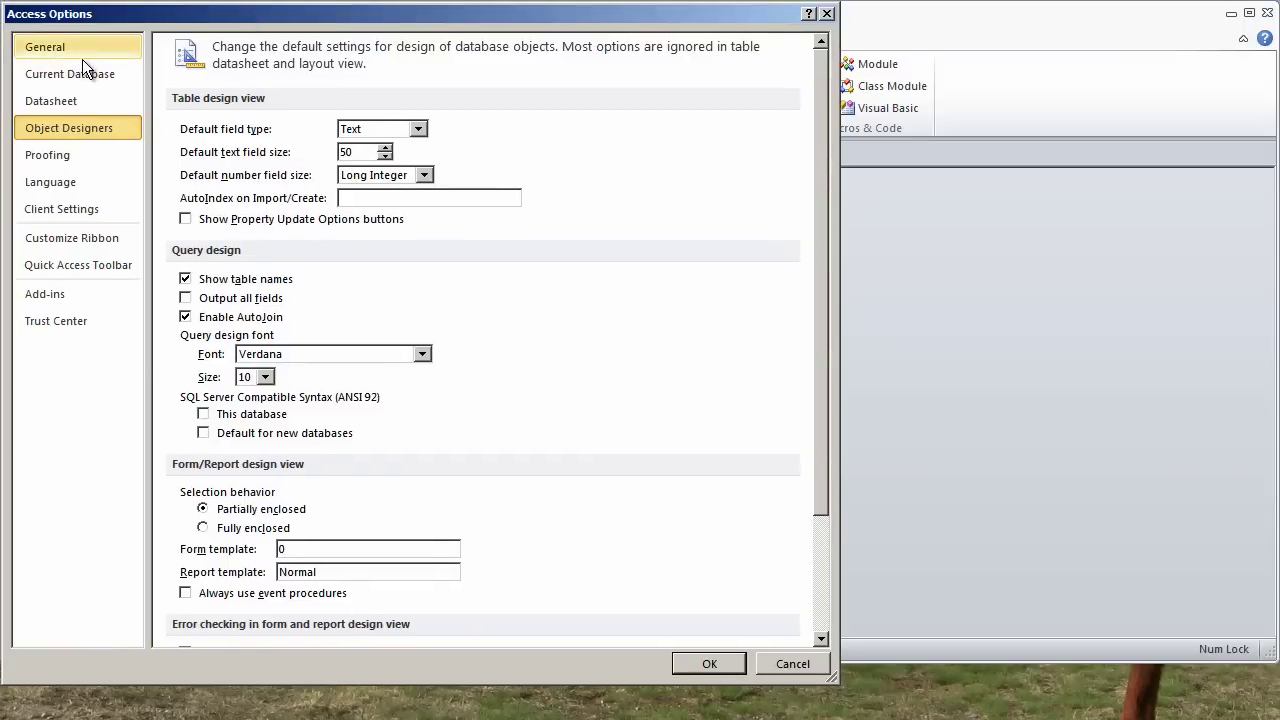
Step: Review the General options, checking the default file format choices for blank databases and the default database folder
{"action": "left_click", "coordinate": [82, 59]}
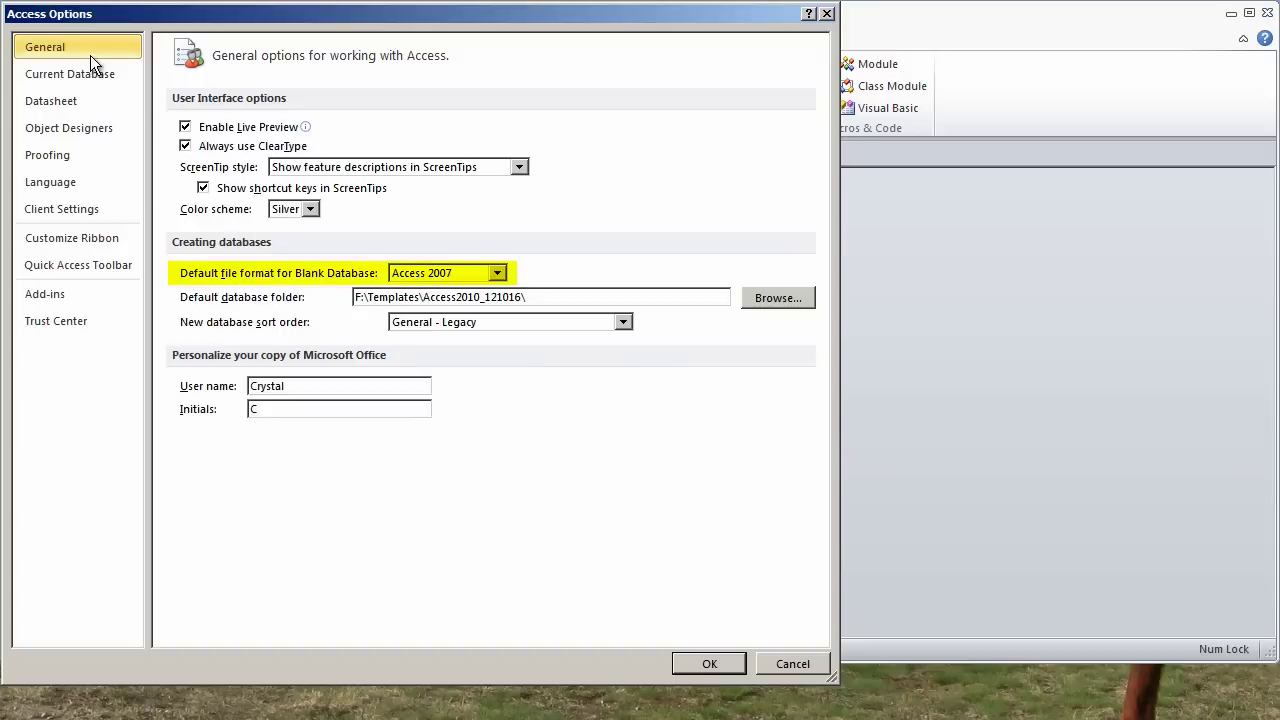
{"action": "left_click", "coordinate": [497, 273]}
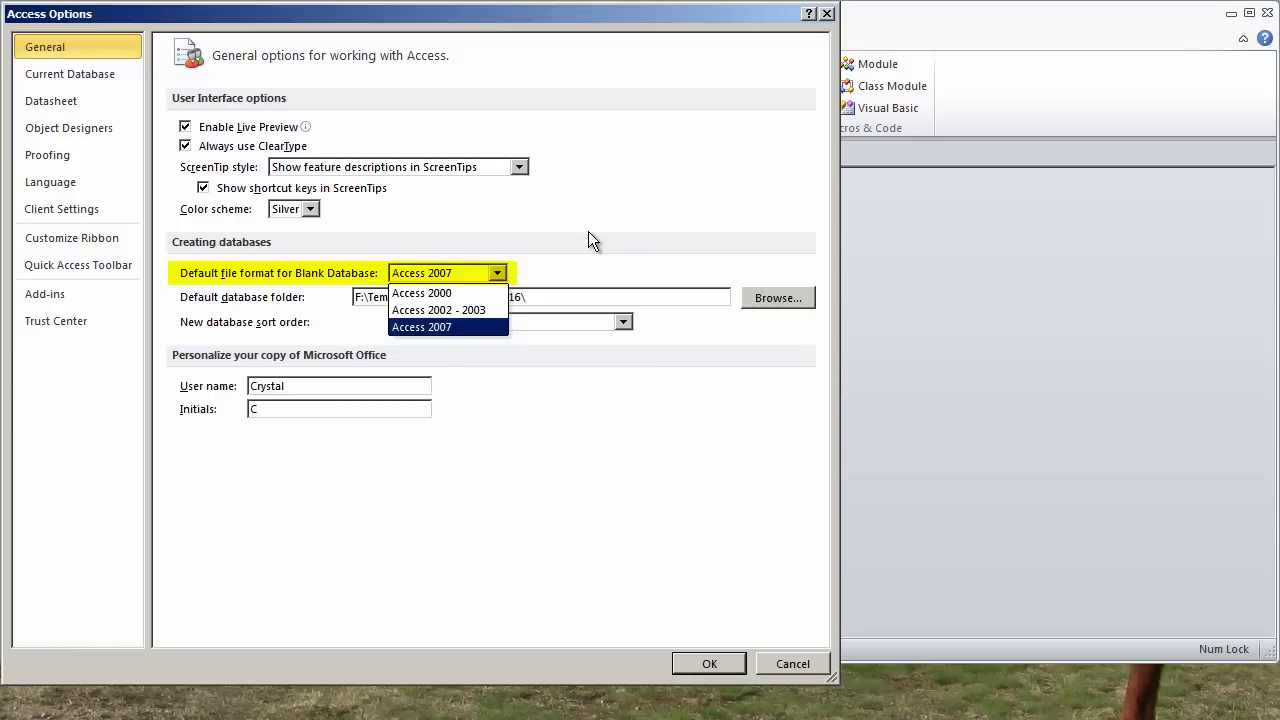
{"action": "left_click", "coordinate": [554, 297]}
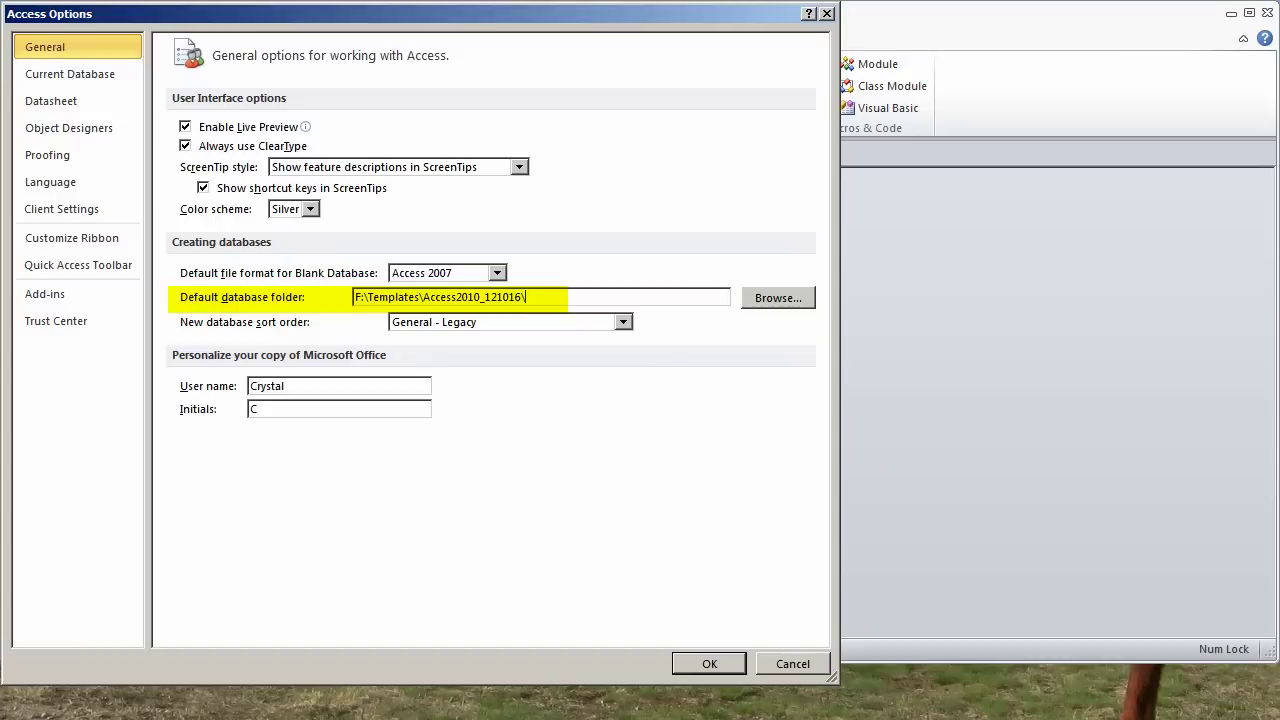
Step: Enlarge the options dialog and review the Current Database options, checking which forms are available as the Display Form
{"action": "left_click", "coordinate": [82, 79]}
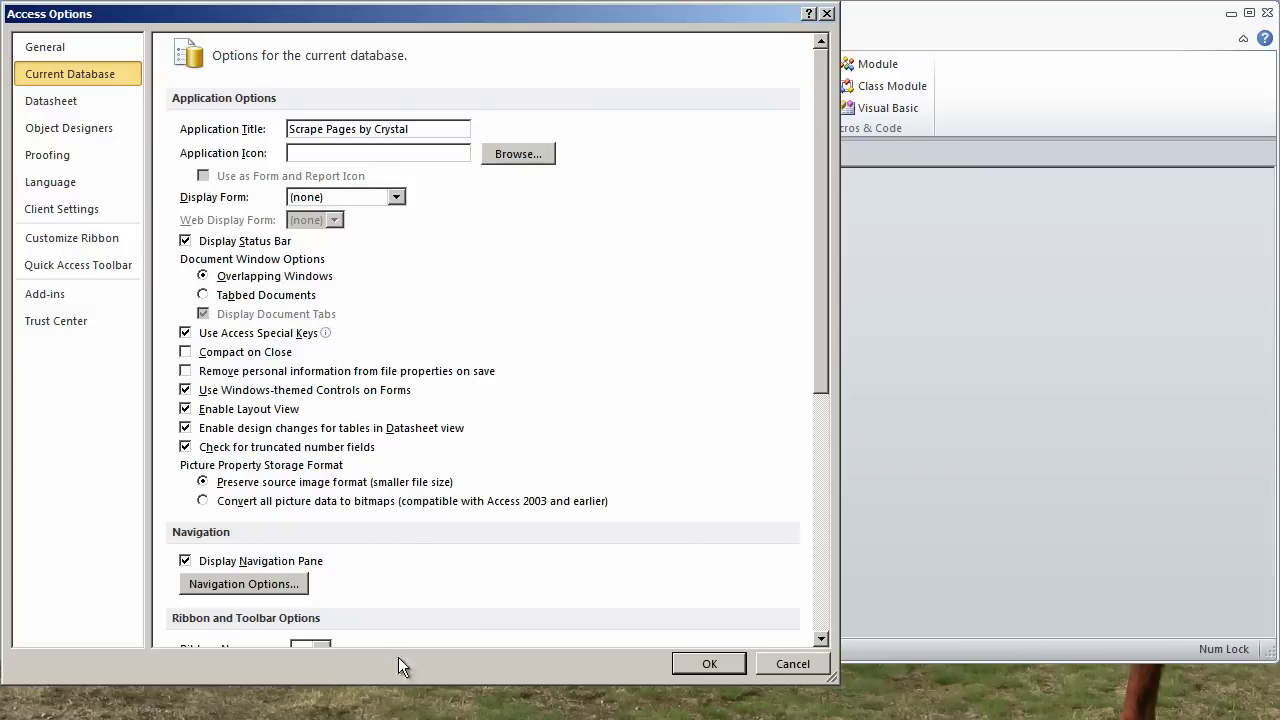
{"action": "left_click_drag", "start_coordinate": [456, 683], "coordinate": [440, 718]}
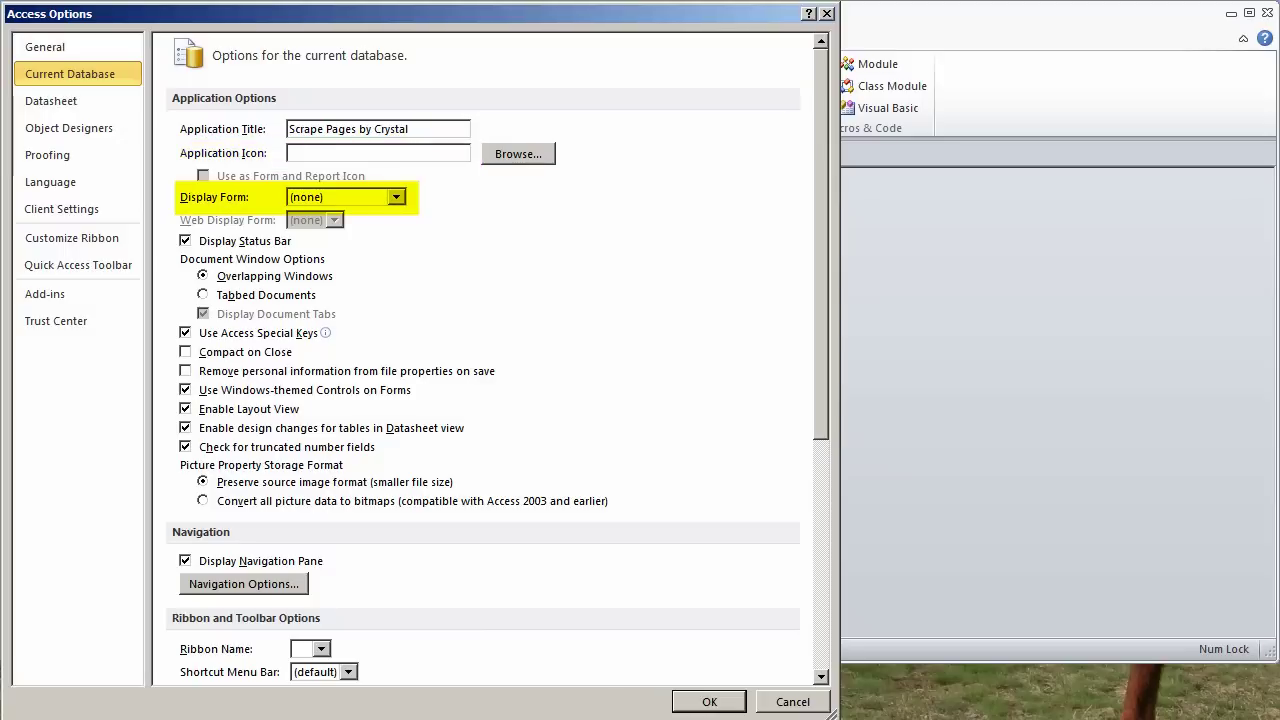
{"action": "left_click", "coordinate": [397, 196]}
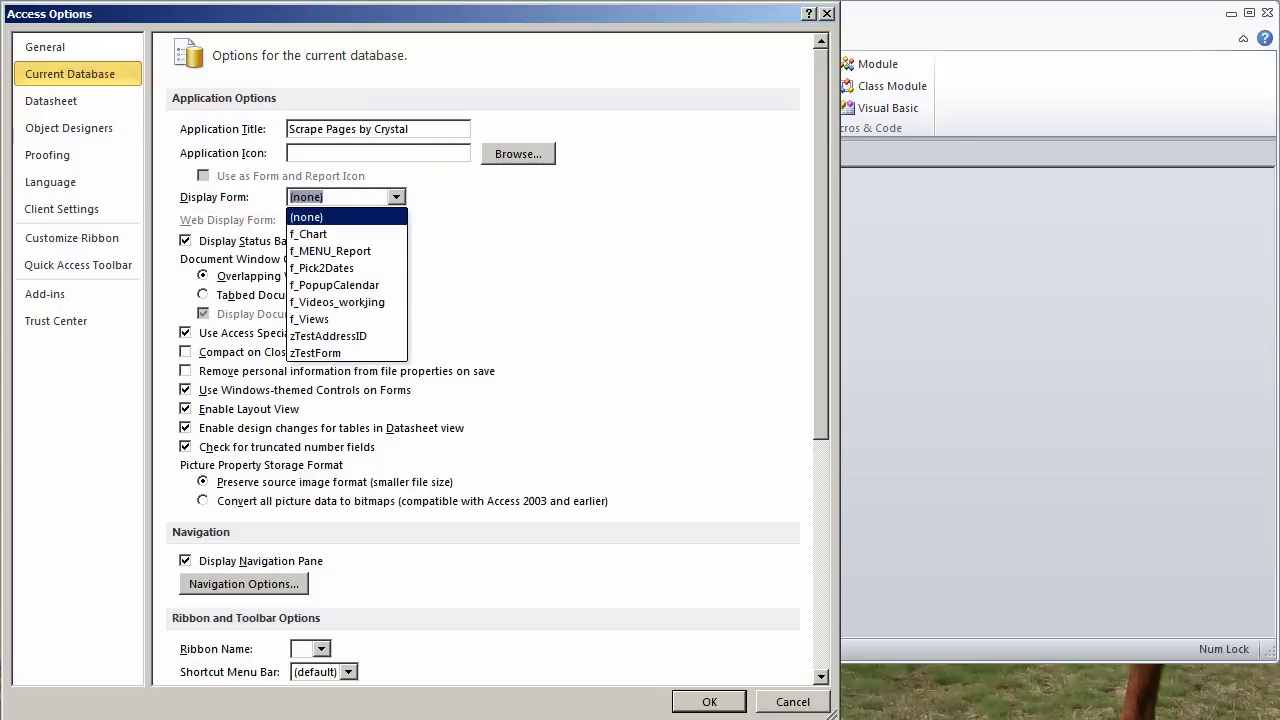
{"action": "key", "text": "Escape"}
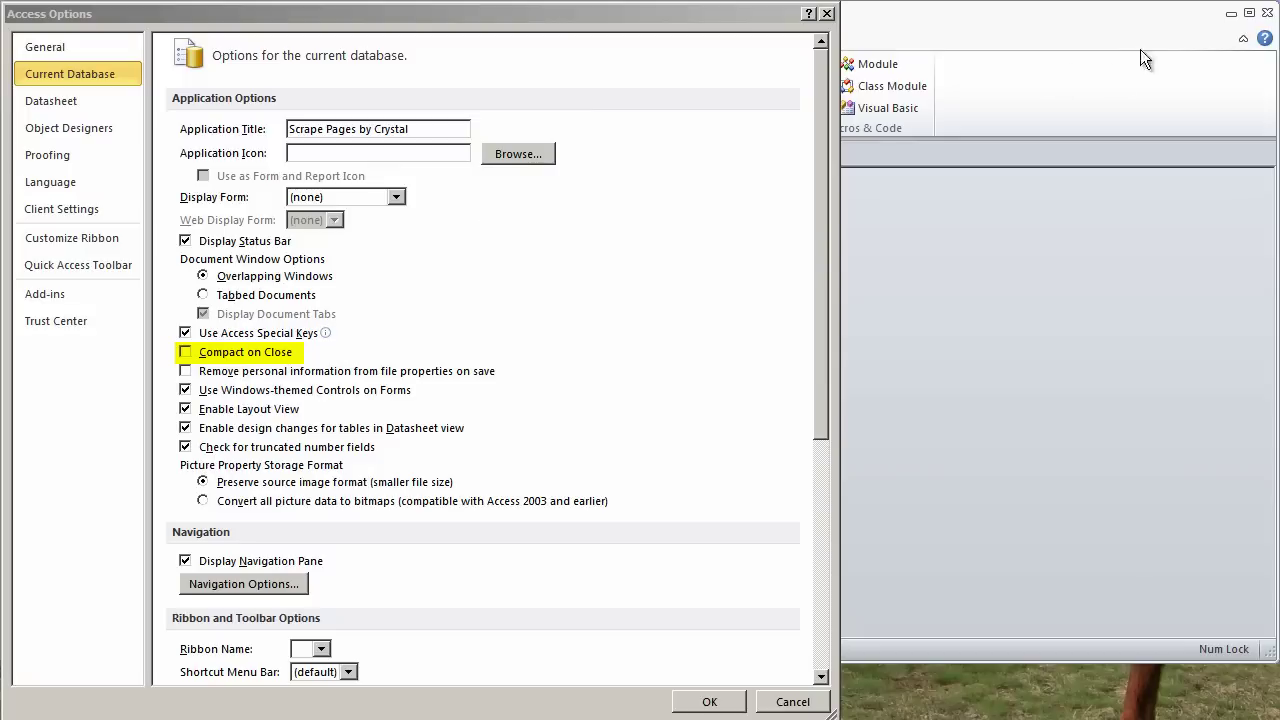
Step: Minimize the main database window behind the Access Options dialog
{"action": "left_click", "coordinate": [1236, 16]}
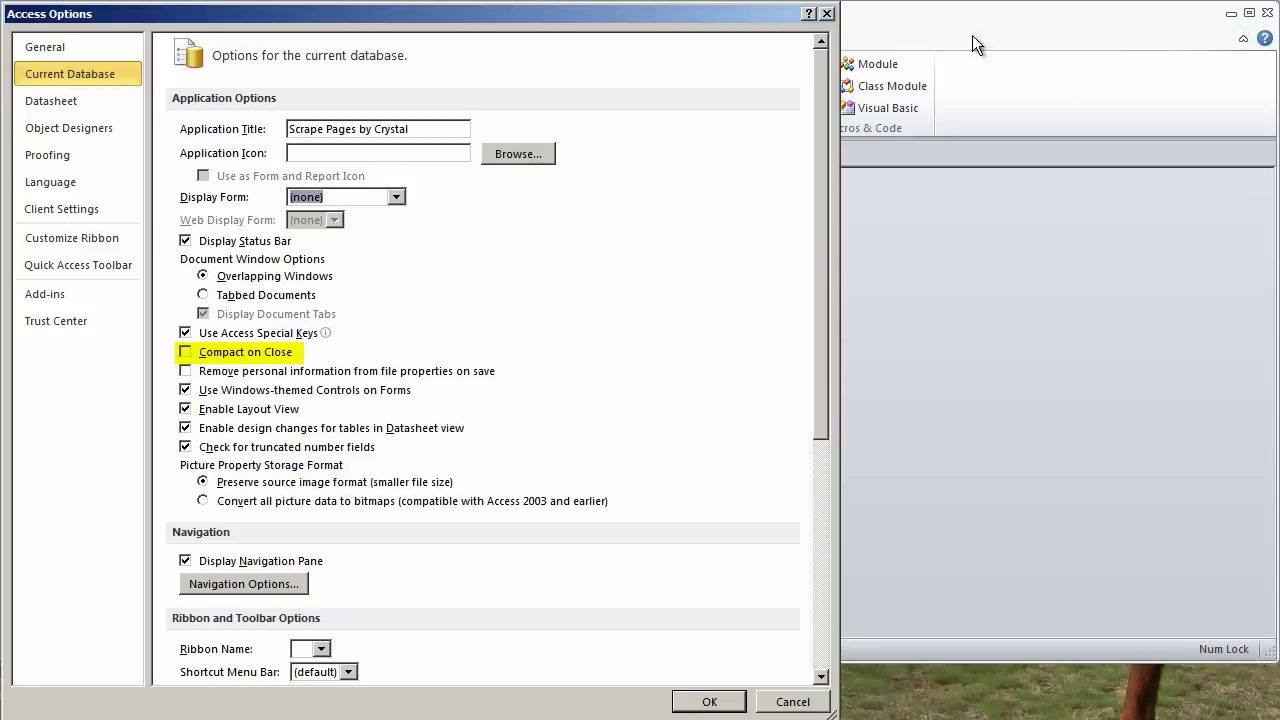
{"action": "left_click", "coordinate": [1234, 14]}
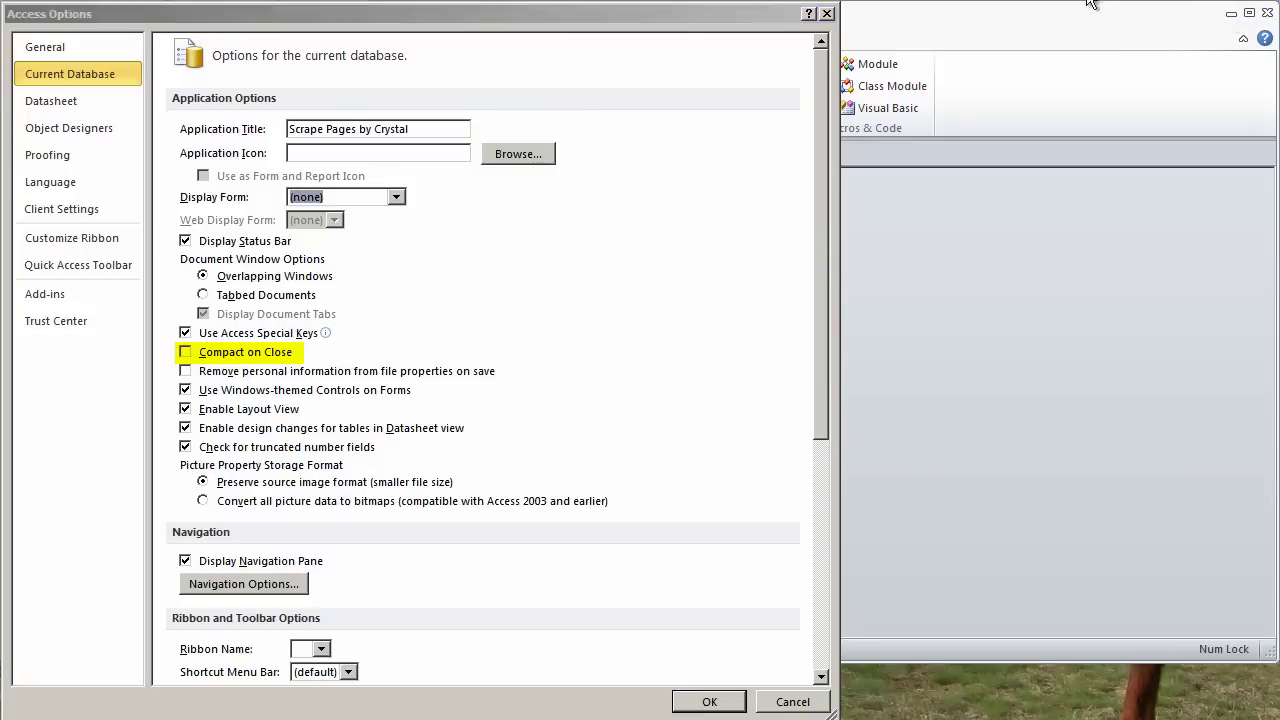
{"action": "left_click", "coordinate": [1231, 13]}
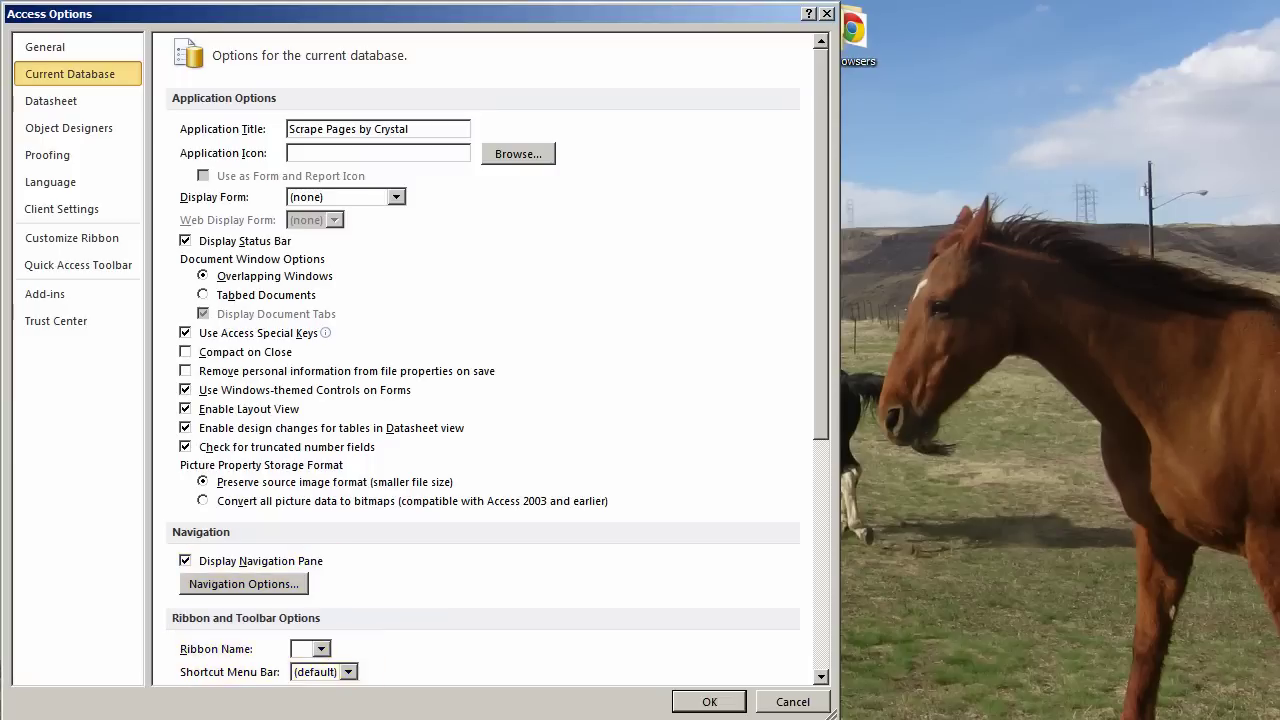
Step: Enable Track name AutoCorrect info for the current database, clear Perform name AutoCorrect, and turn the tracking off again
{"action": "scroll", "coordinate": [485, 360], "scroll_direction": "down", "scroll_amount": 5}
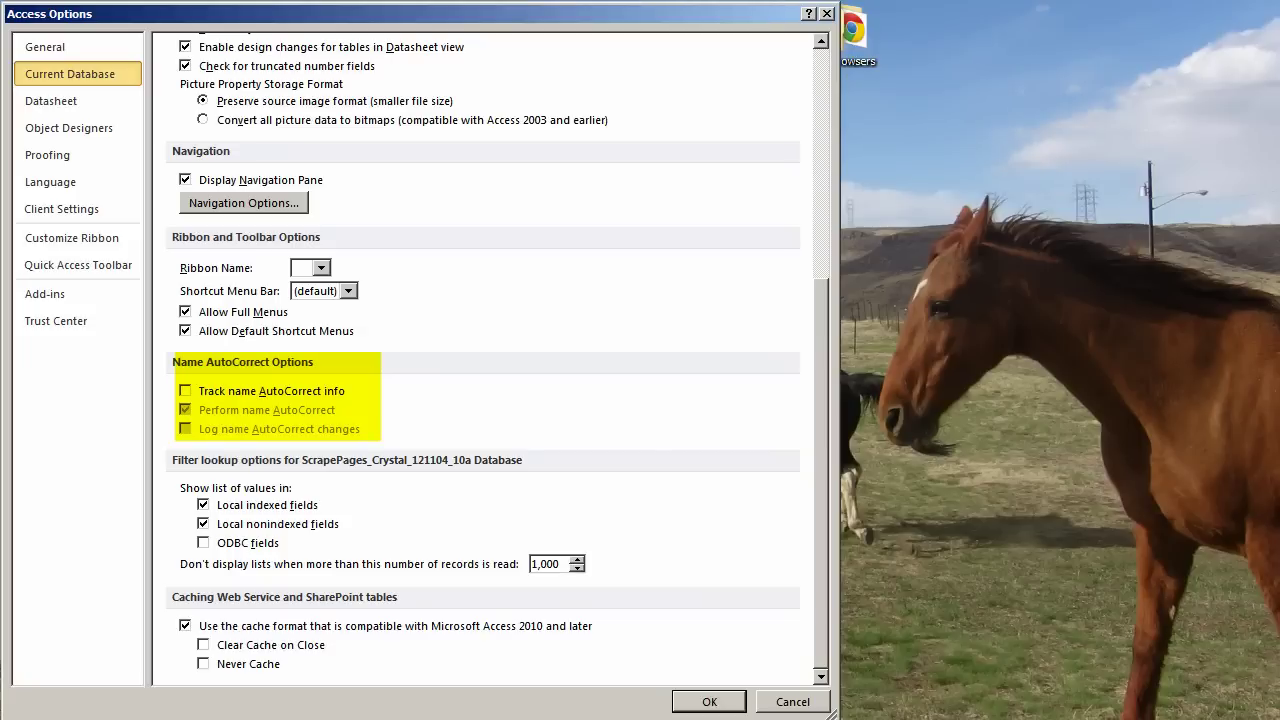
{"action": "left_click", "coordinate": [185, 391]}
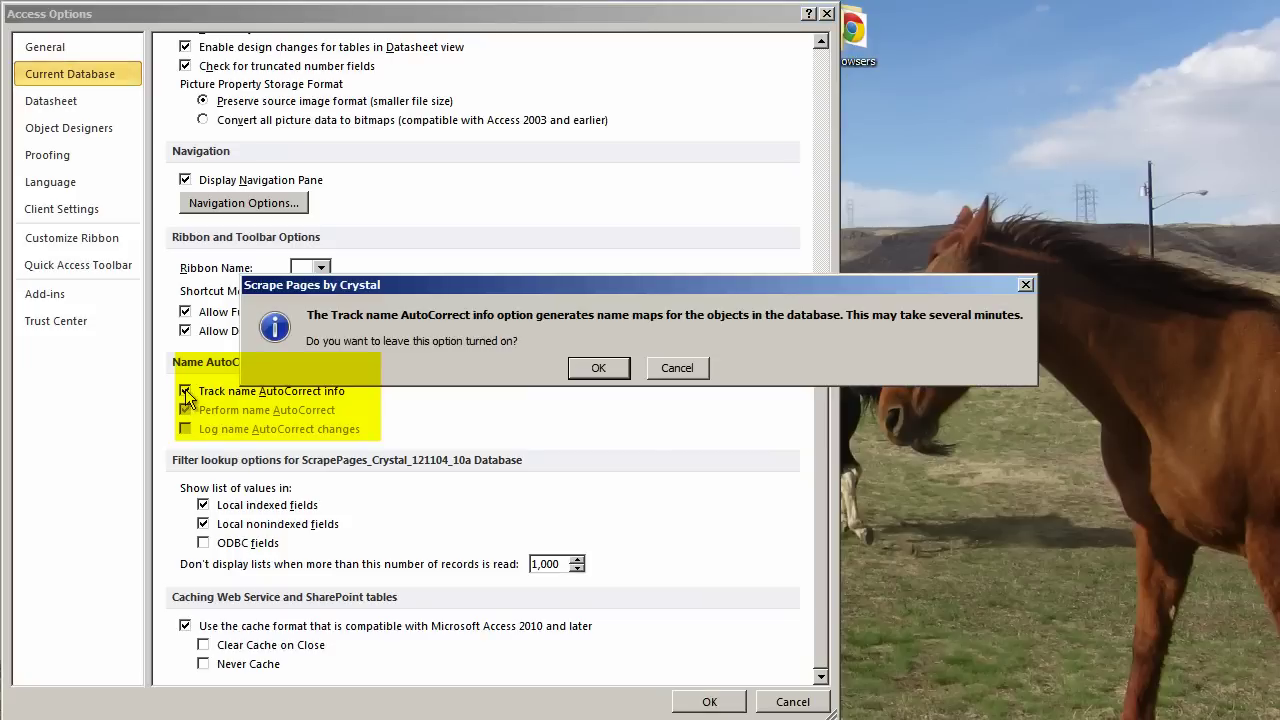
{"action": "left_click", "coordinate": [597, 369]}
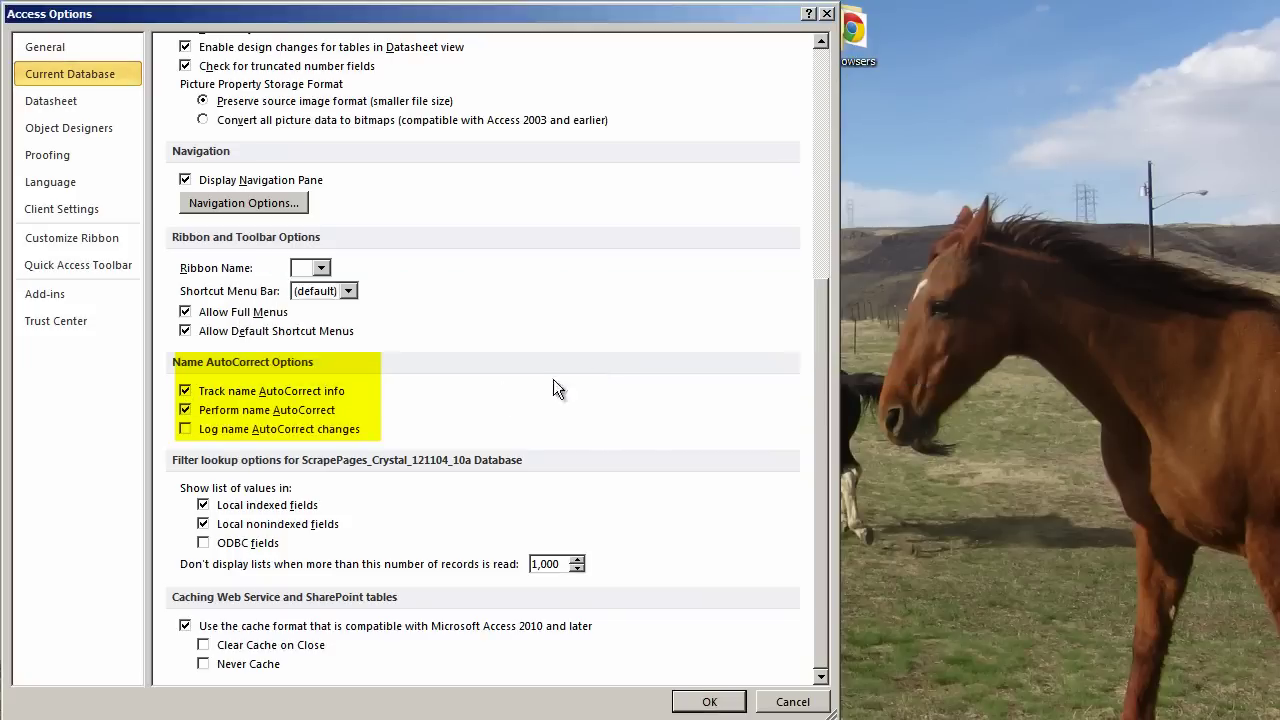
{"action": "left_click", "coordinate": [185, 410]}
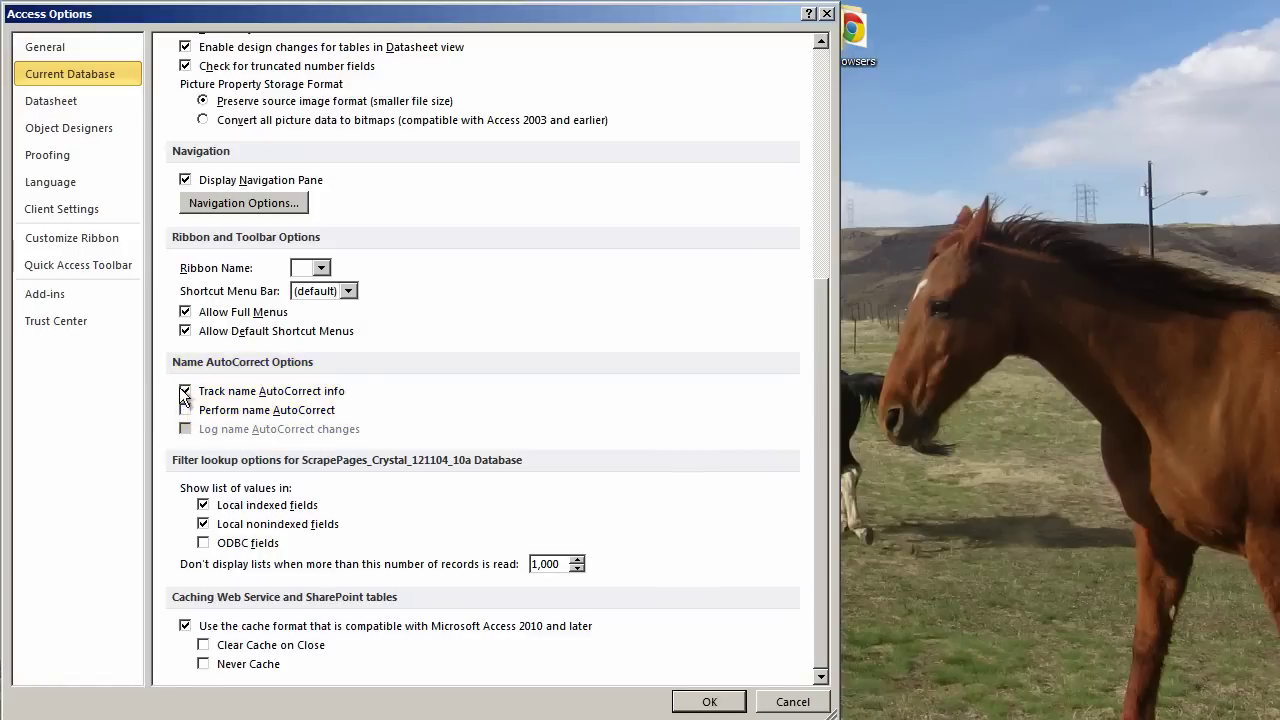
{"action": "left_click", "coordinate": [185, 391]}
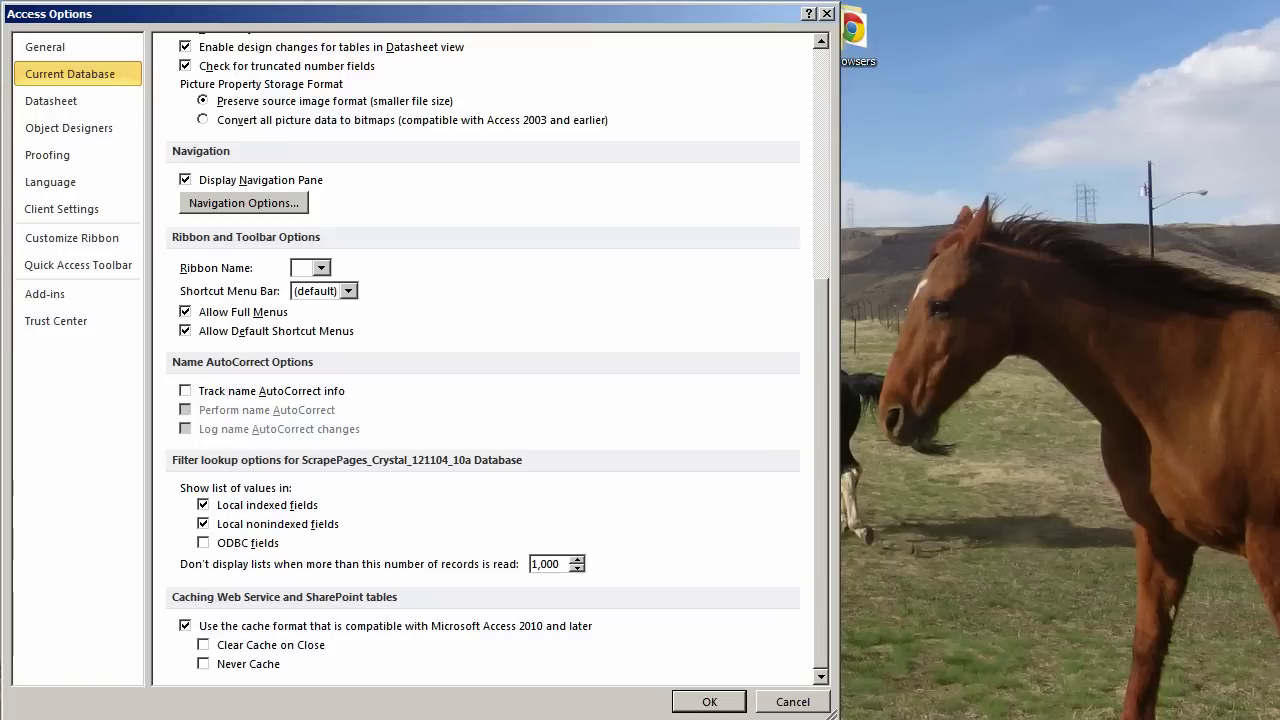
Step: Review the Datasheet defaults and the Object Designers settings, including selection behavior and error checking for forms and reports
{"action": "left_click", "coordinate": [51, 101]}
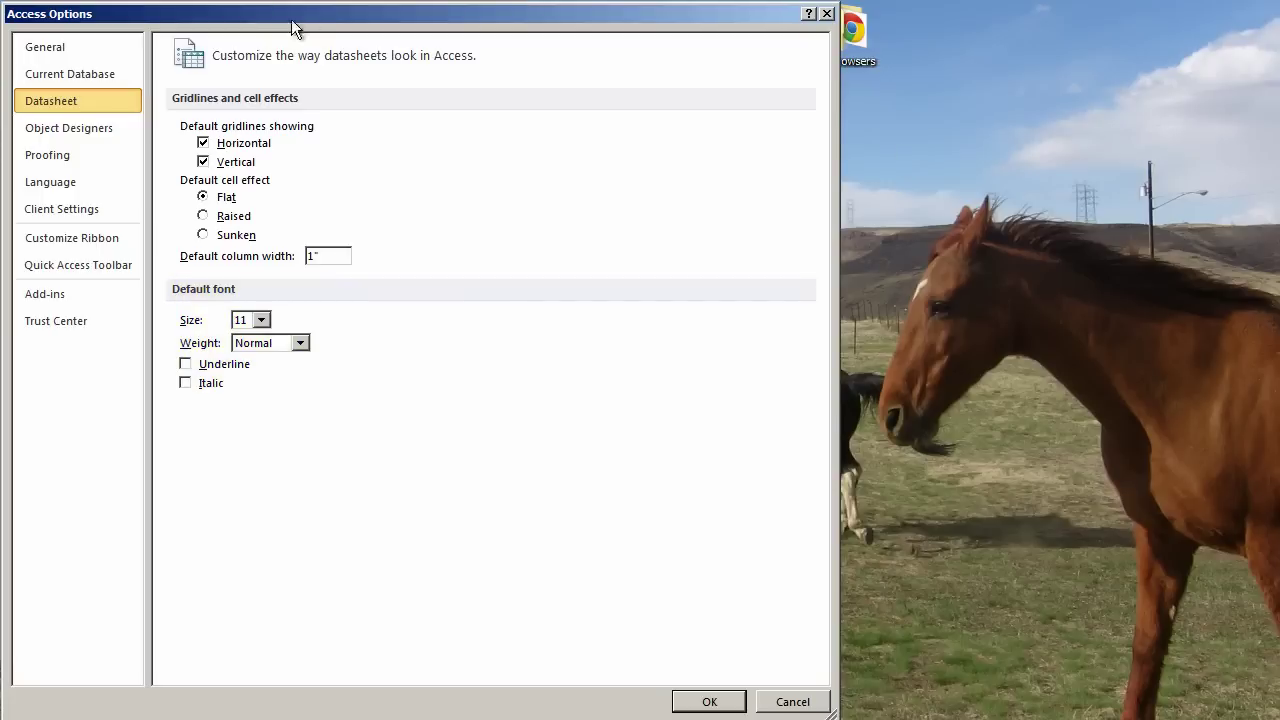
{"action": "left_click", "coordinate": [89, 130]}
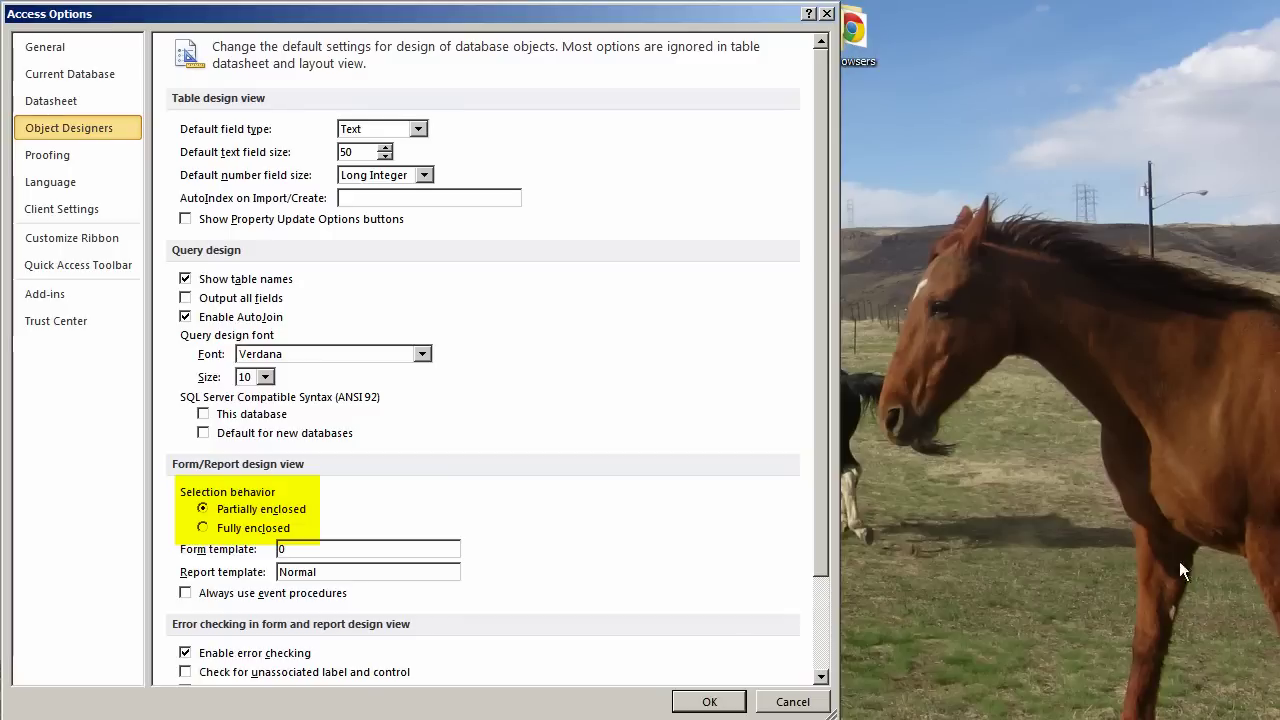
{"action": "left_click_drag", "start_coordinate": [823, 527], "coordinate": [815, 648]}
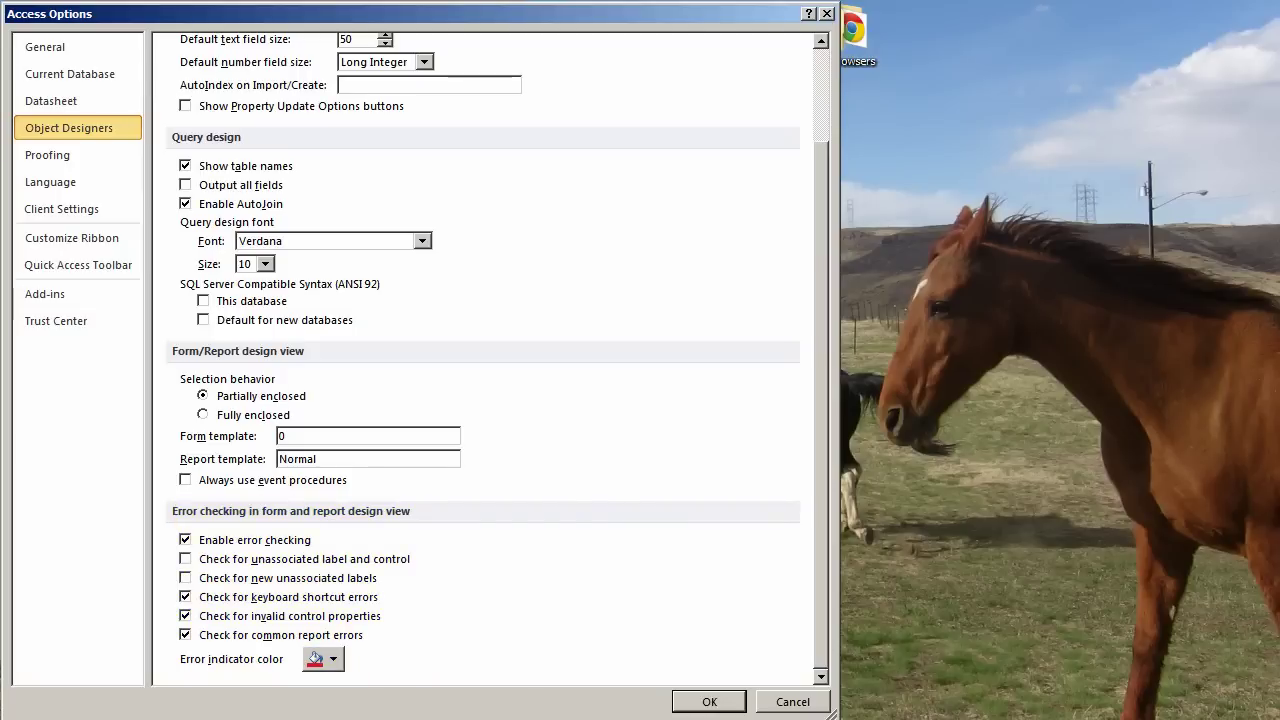
Step: Turn off AutoCorrect for two initial capitals and for capitalizing the first letter of sentences, and look through the replacement list
{"action": "left_click", "coordinate": [47, 155]}
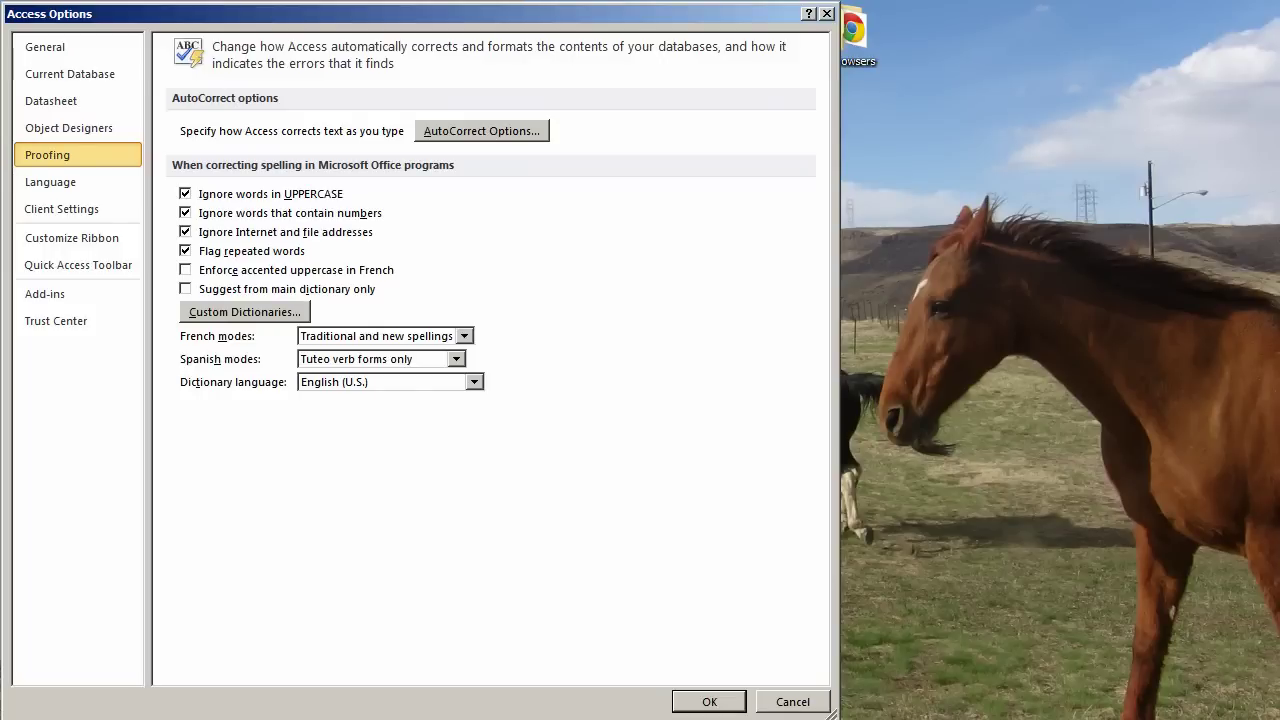
{"action": "left_click", "coordinate": [533, 136]}
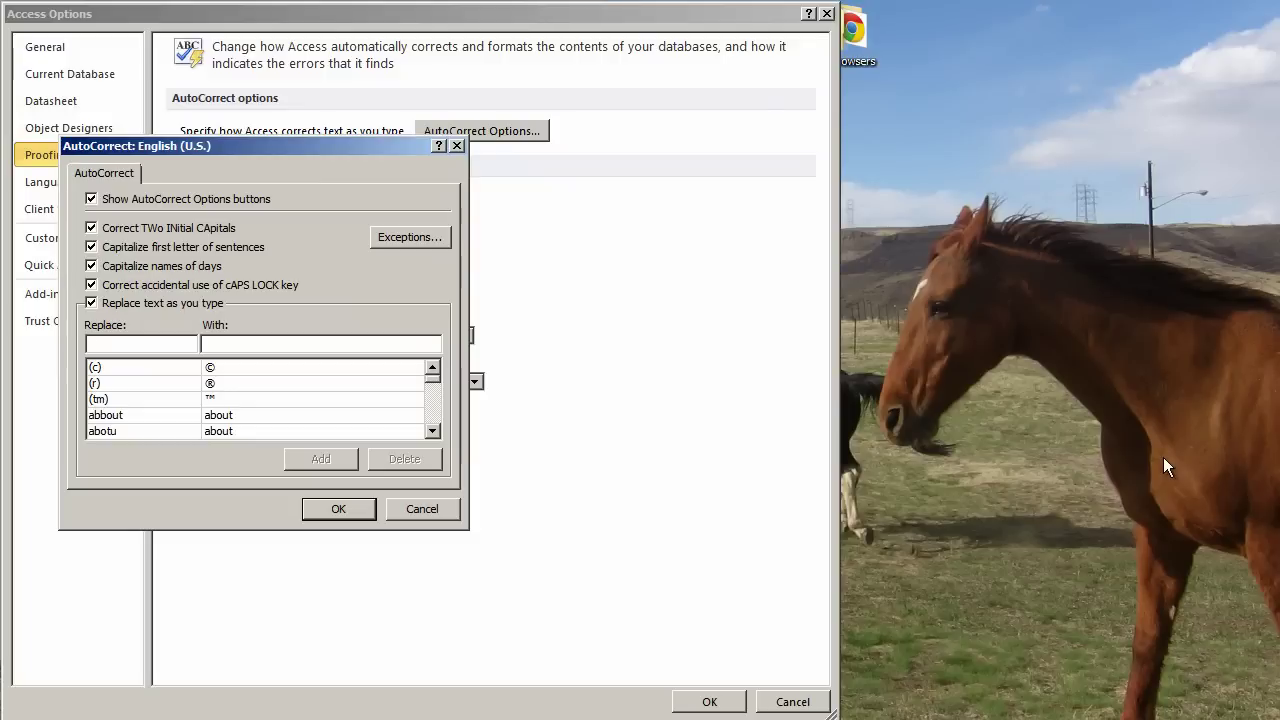
{"action": "left_click", "coordinate": [91, 228]}
{"action": "left_click", "coordinate": [93, 247]}
{"action": "scroll", "coordinate": [437, 428], "scroll_direction": "down", "scroll_amount": 3}
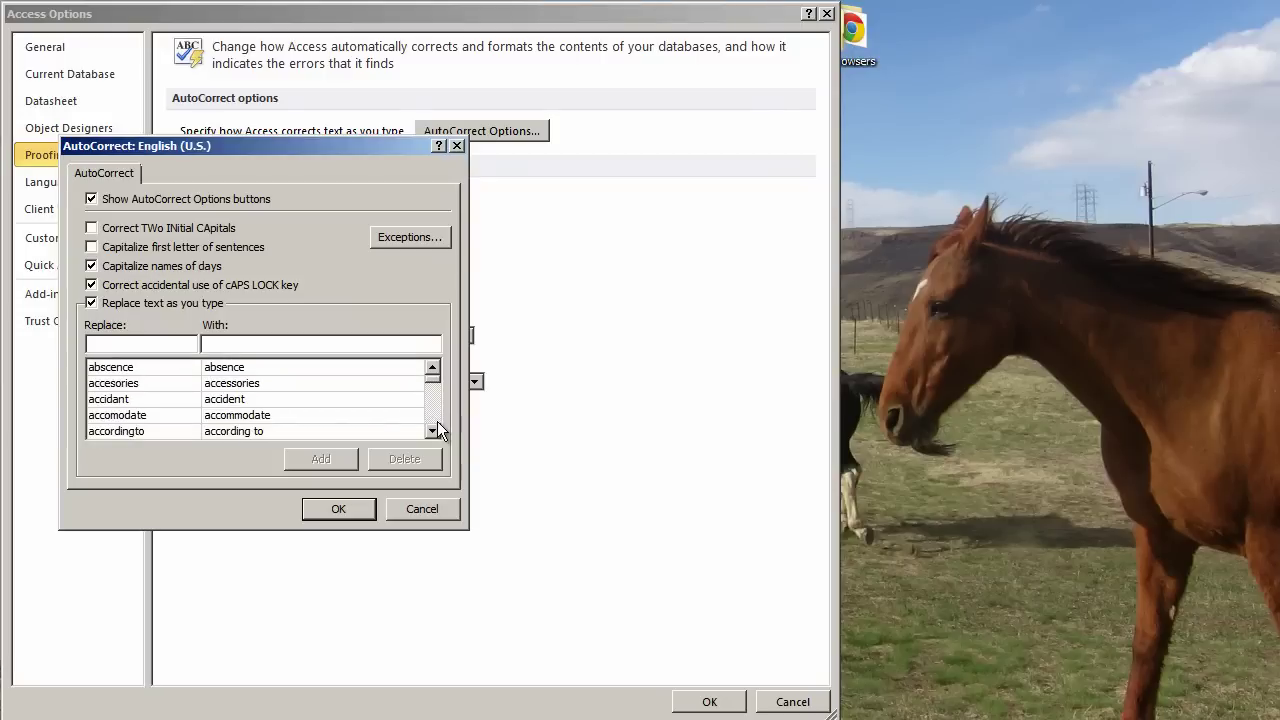
{"action": "scroll", "coordinate": [437, 423], "scroll_direction": "down", "scroll_amount": 2}
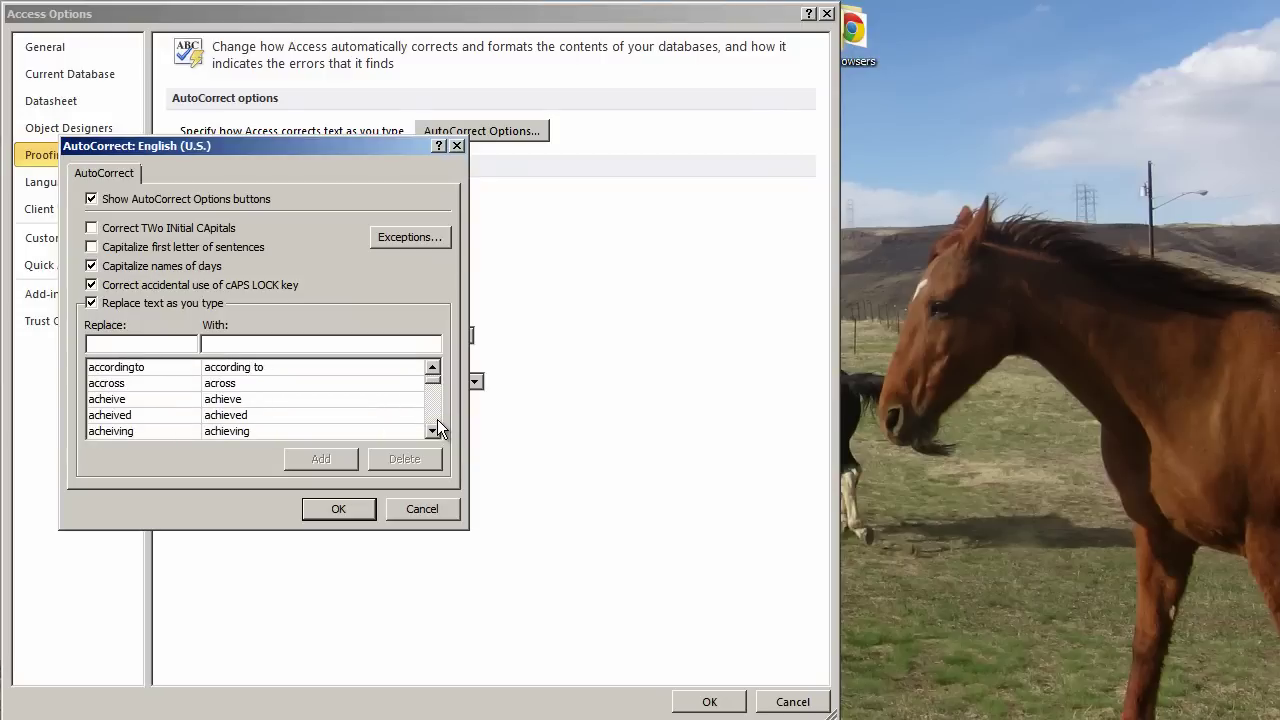
{"action": "scroll", "coordinate": [437, 419], "scroll_direction": "down", "scroll_amount": 2}
{"action": "scroll", "coordinate": [437, 419], "scroll_direction": "down", "scroll_amount": 2}
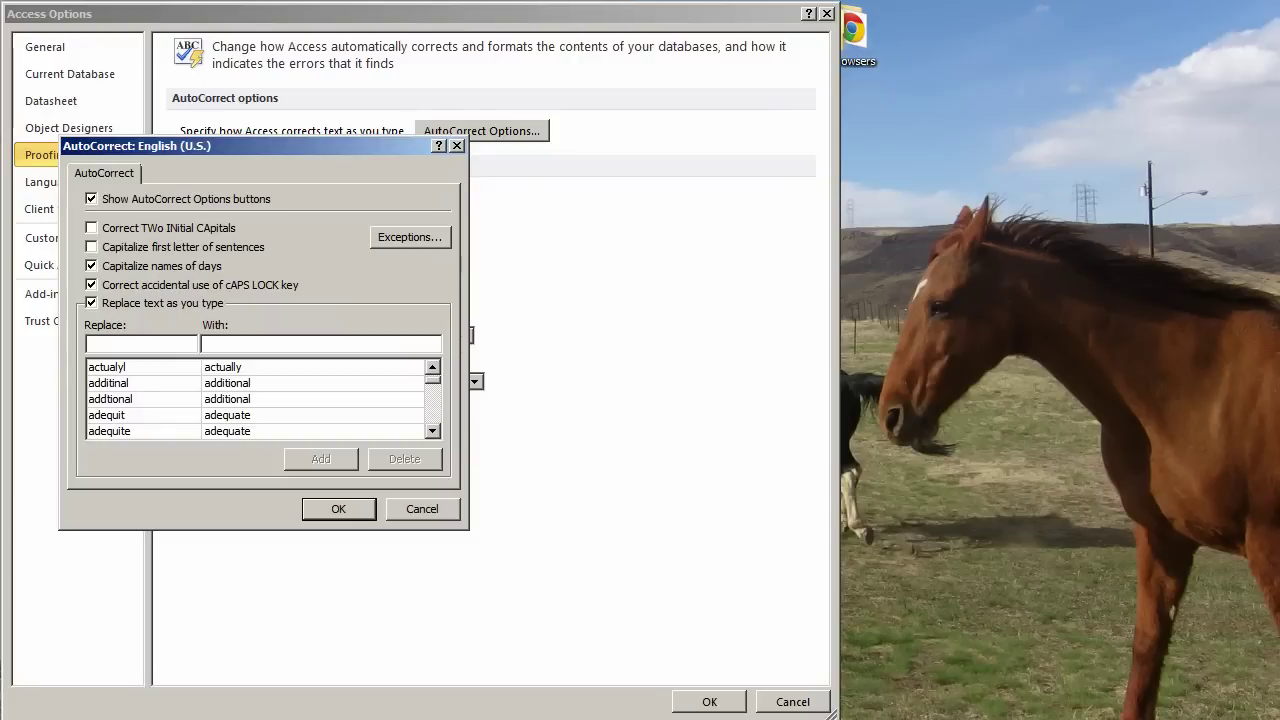
{"action": "left_click", "coordinate": [339, 509]}
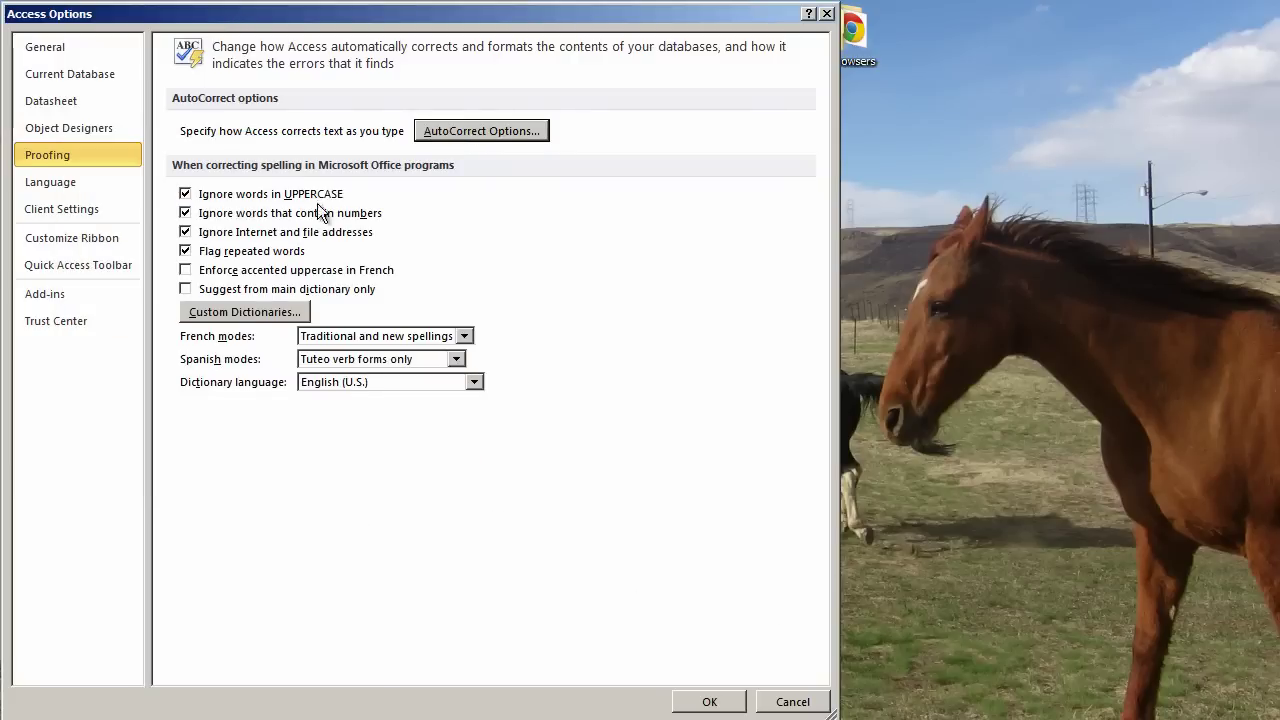
Step: Review the Office language preferences and set the number of Recent Documents shown to 50 in the client settings
{"action": "left_click", "coordinate": [103, 175]}
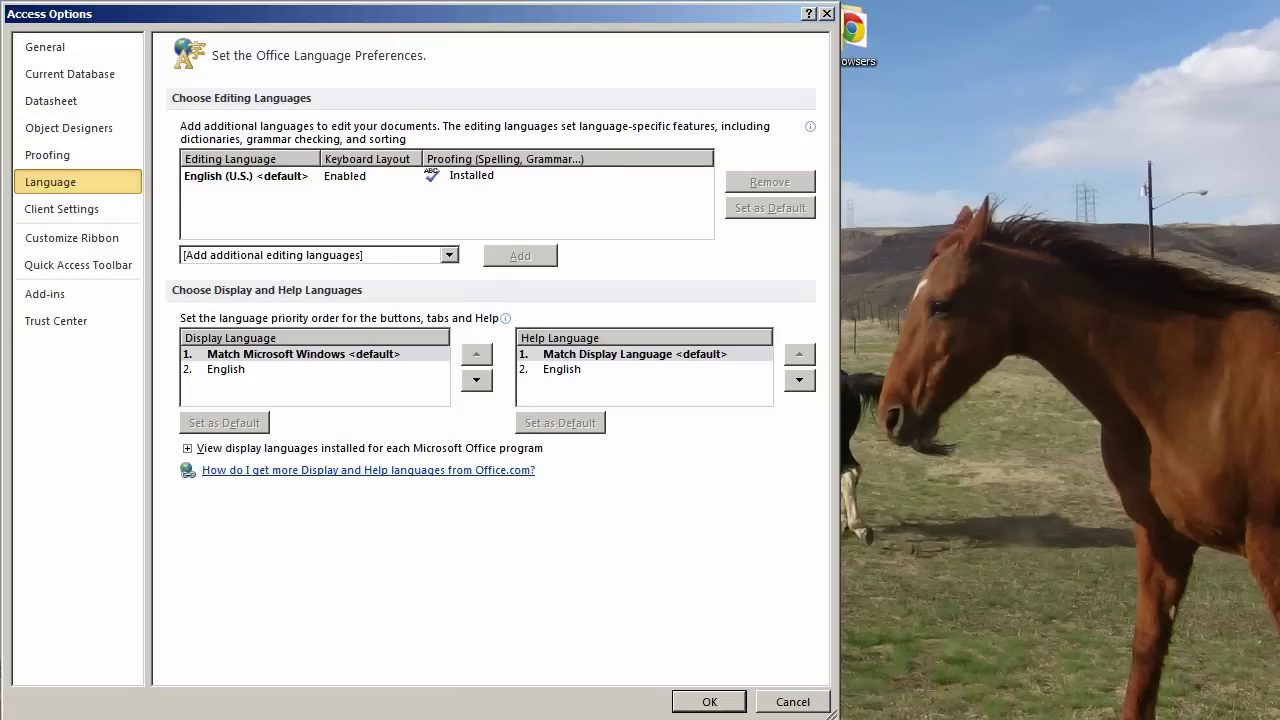
{"action": "left_click", "coordinate": [61, 208]}
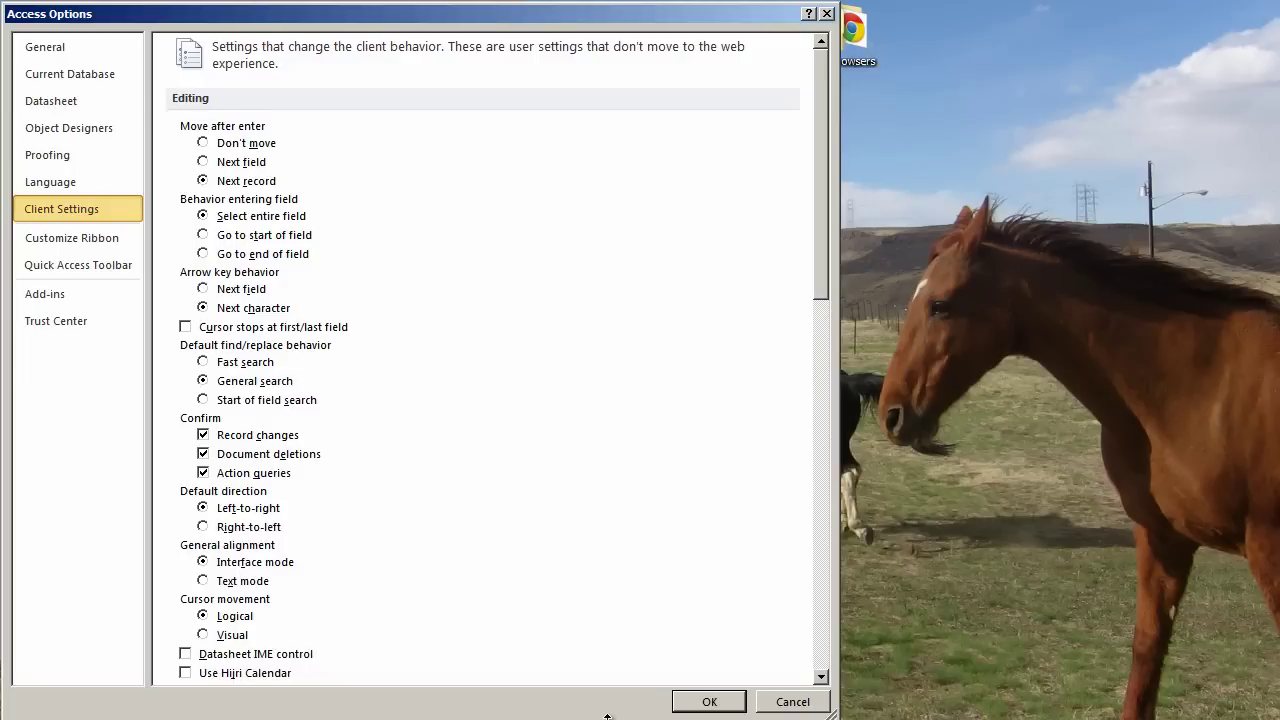
{"action": "left_click_drag", "start_coordinate": [607, 716], "coordinate": [606, 700]}
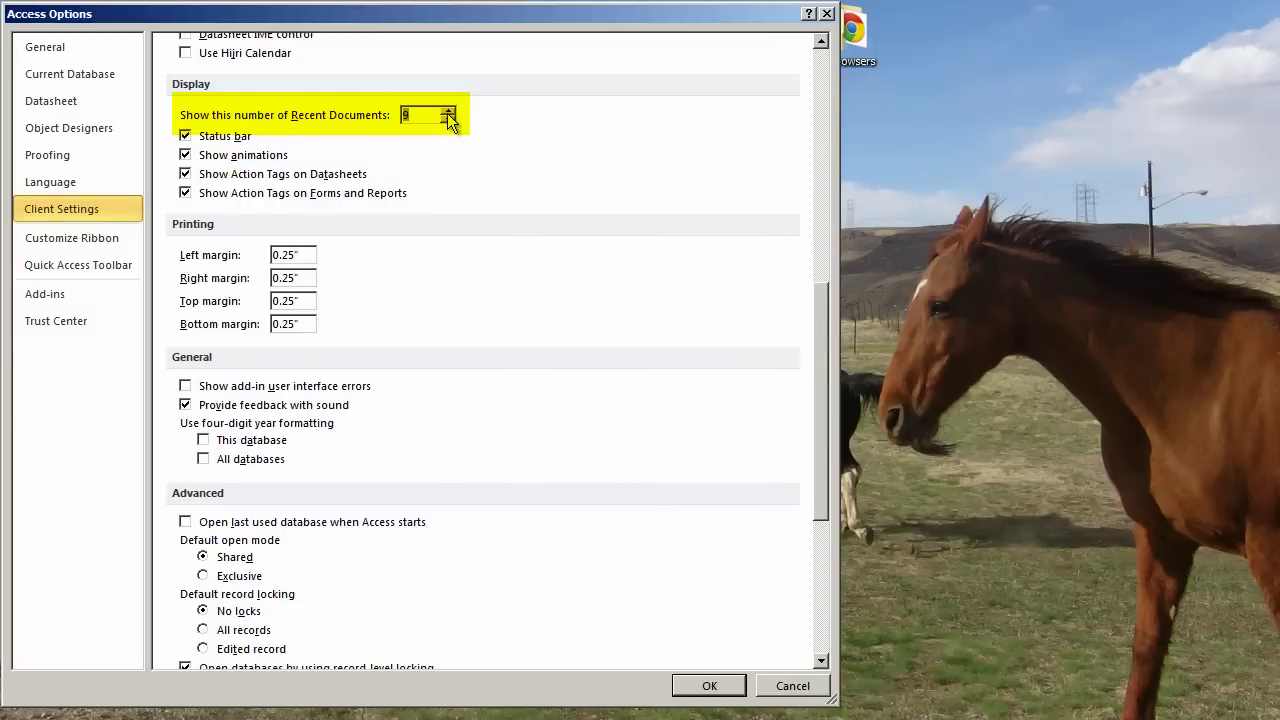
{"action": "left_click", "coordinate": [448, 113]}
{"action": "left_click", "coordinate": [448, 113]}
{"action": "left_click", "coordinate": [449, 113]}
{"action": "left_click_drag", "start_coordinate": [448, 113], "coordinate": [448, 113]}
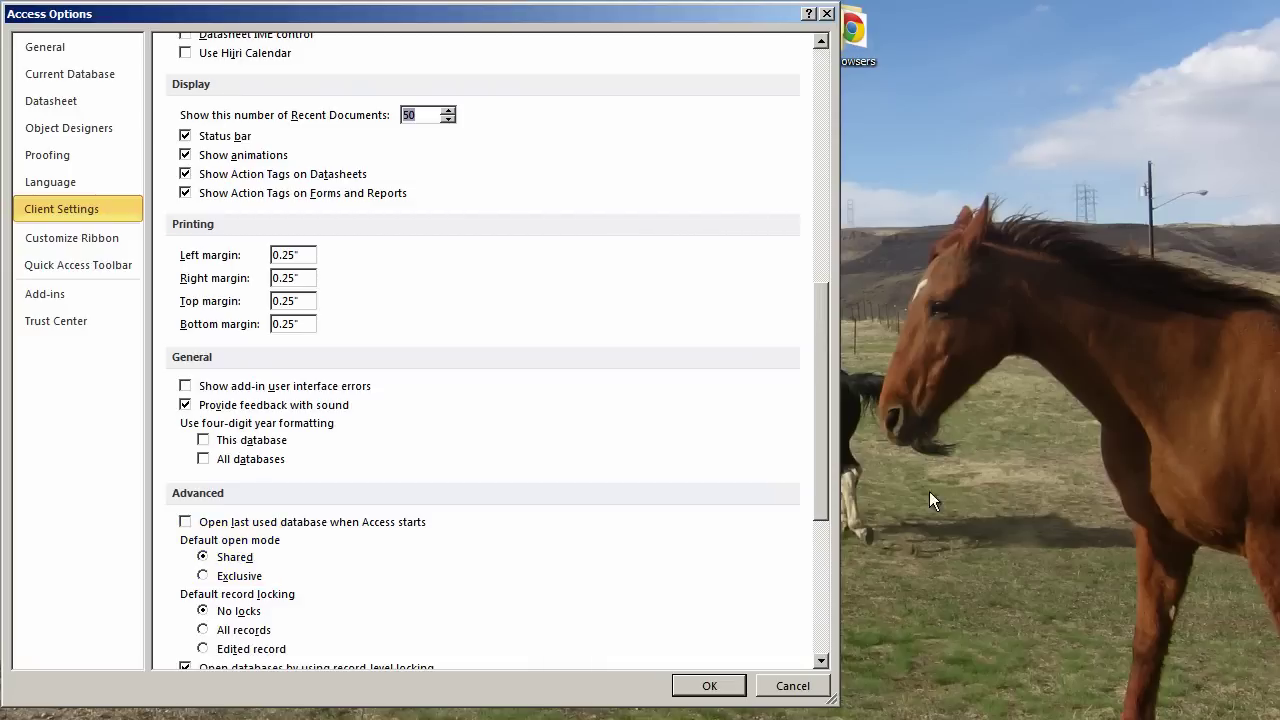
Step: Review the Advanced client settings, the Ribbon and Quick Access Toolbar customization options, and the installed add-ins
{"action": "left_click_drag", "start_coordinate": [823, 489], "coordinate": [827, 627]}
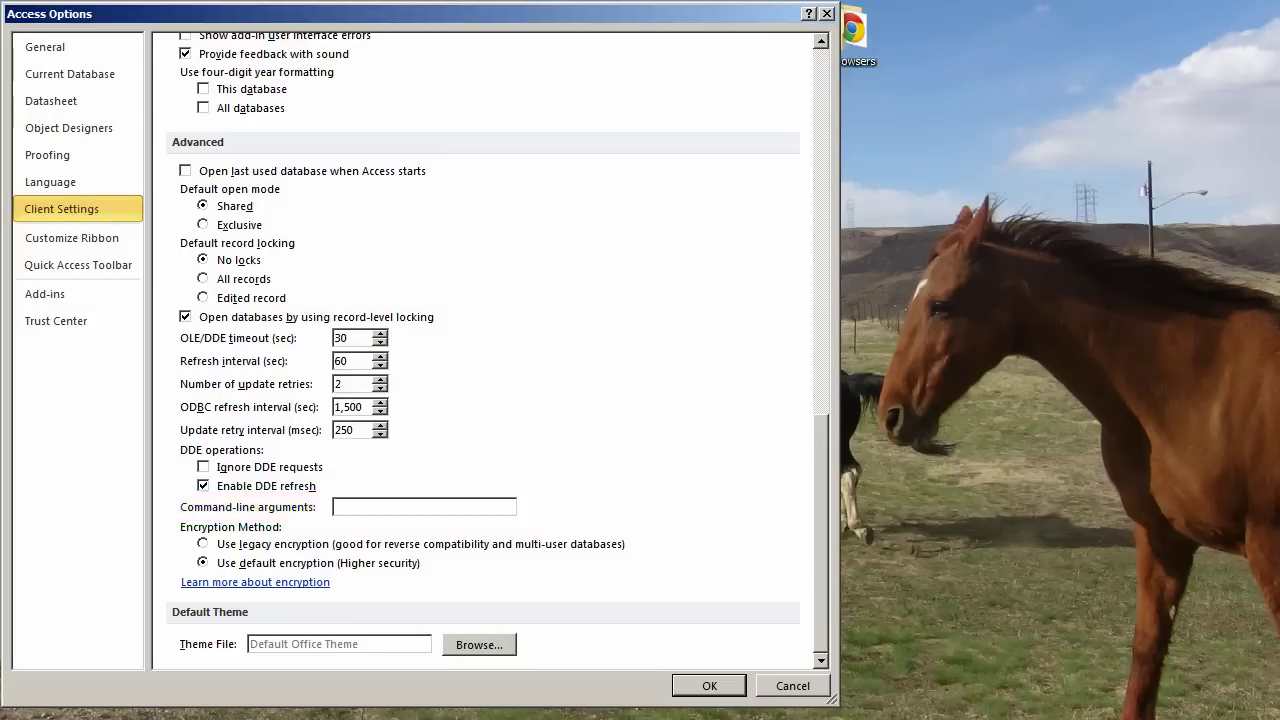
{"action": "key", "text": "Down"}
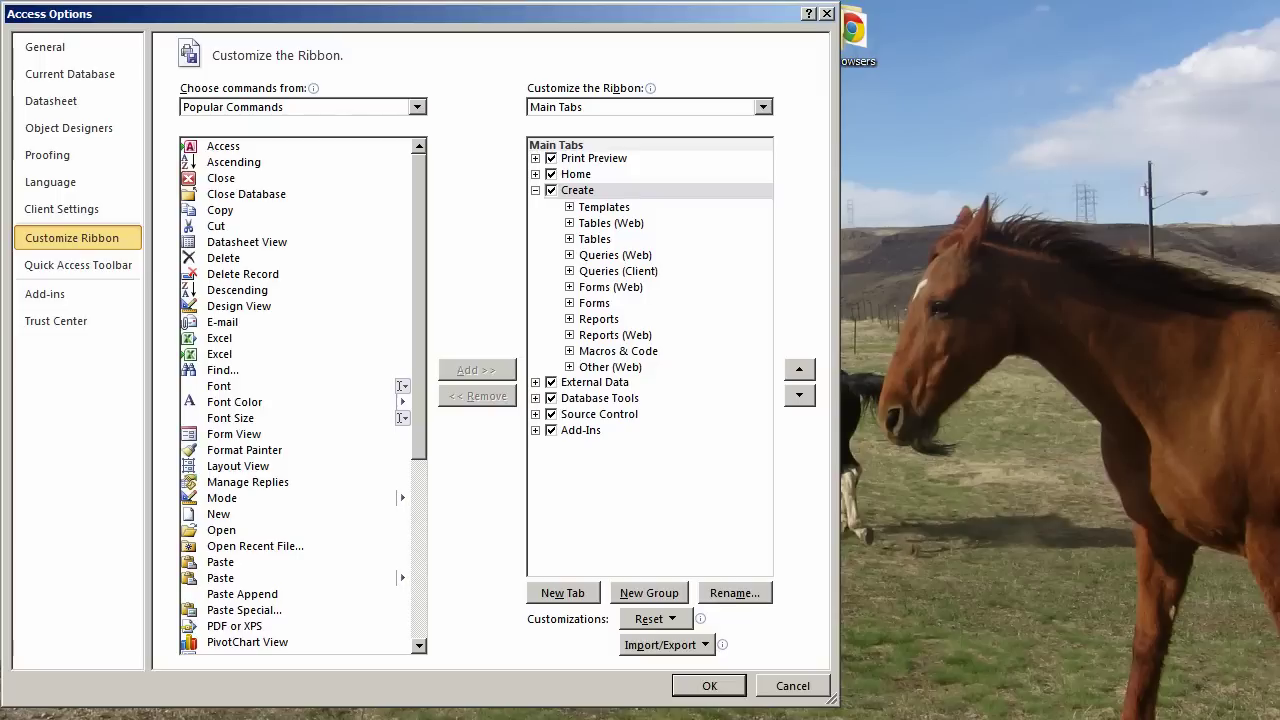
{"action": "left_click", "coordinate": [45, 265]}
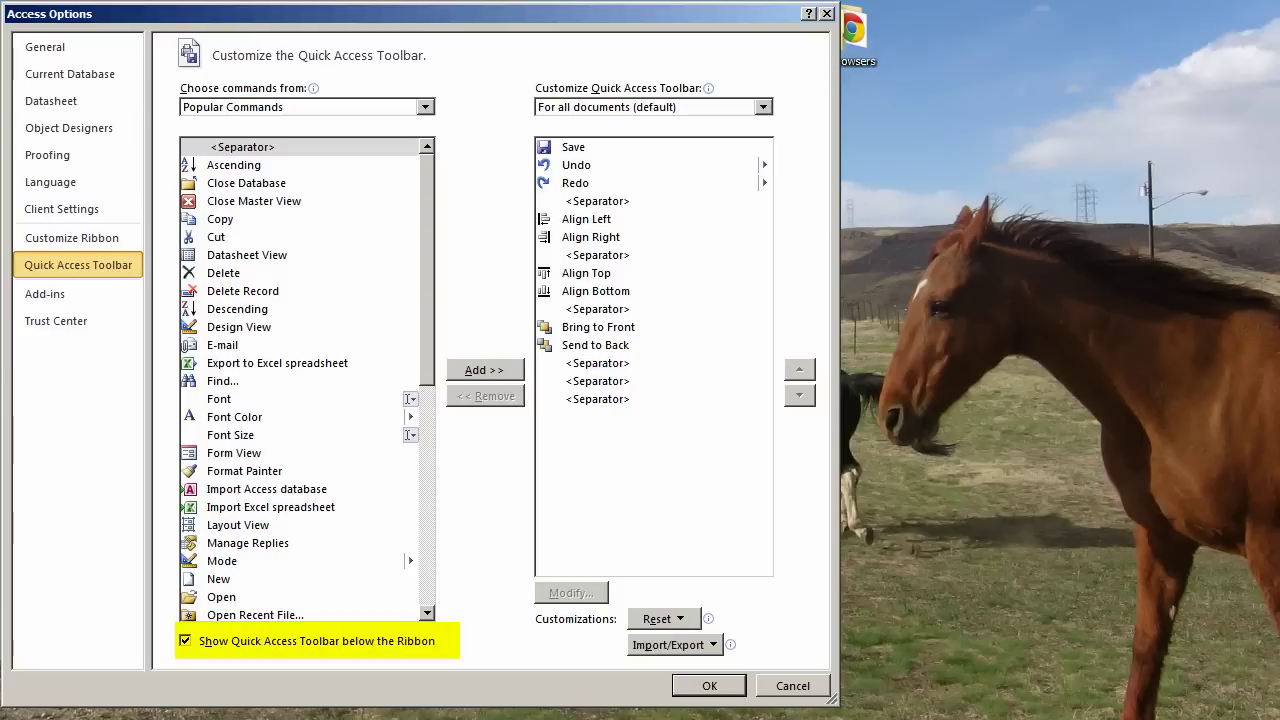
{"action": "left_click", "coordinate": [44, 293]}
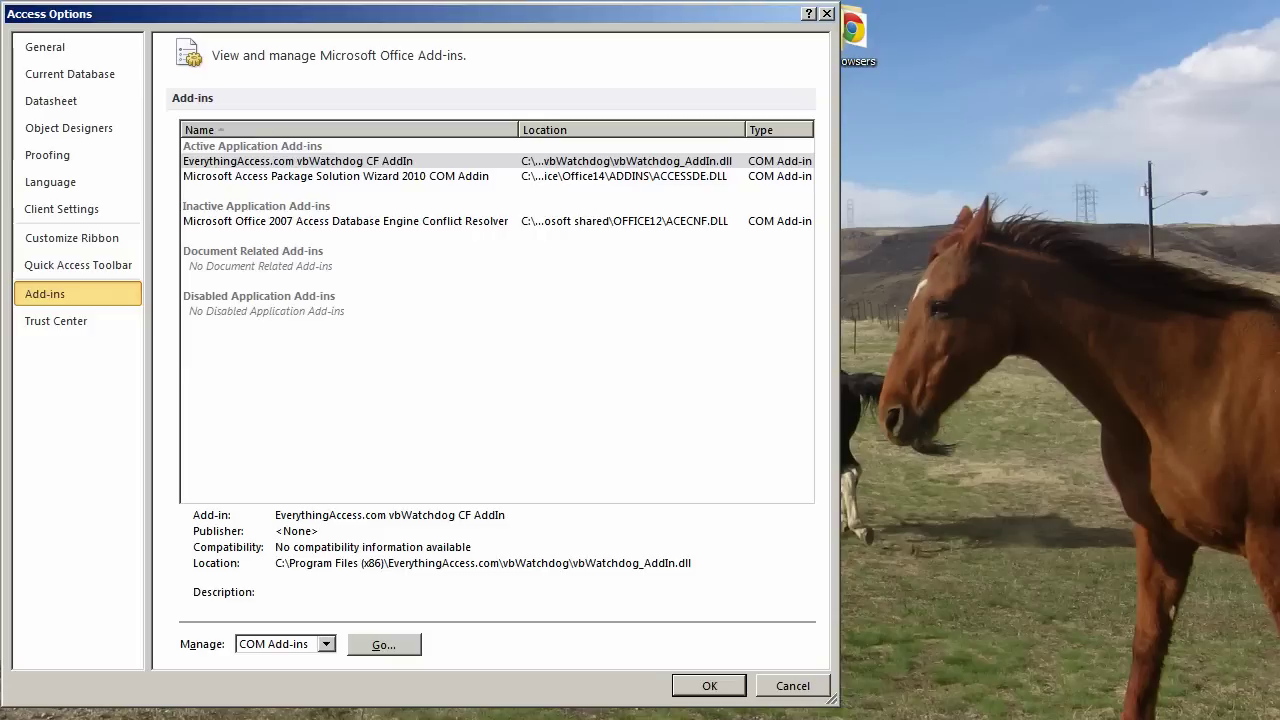
Step: In the Trust Center's trusted locations, change the path of the m:\ entry to j:\
{"action": "left_click", "coordinate": [56, 321]}
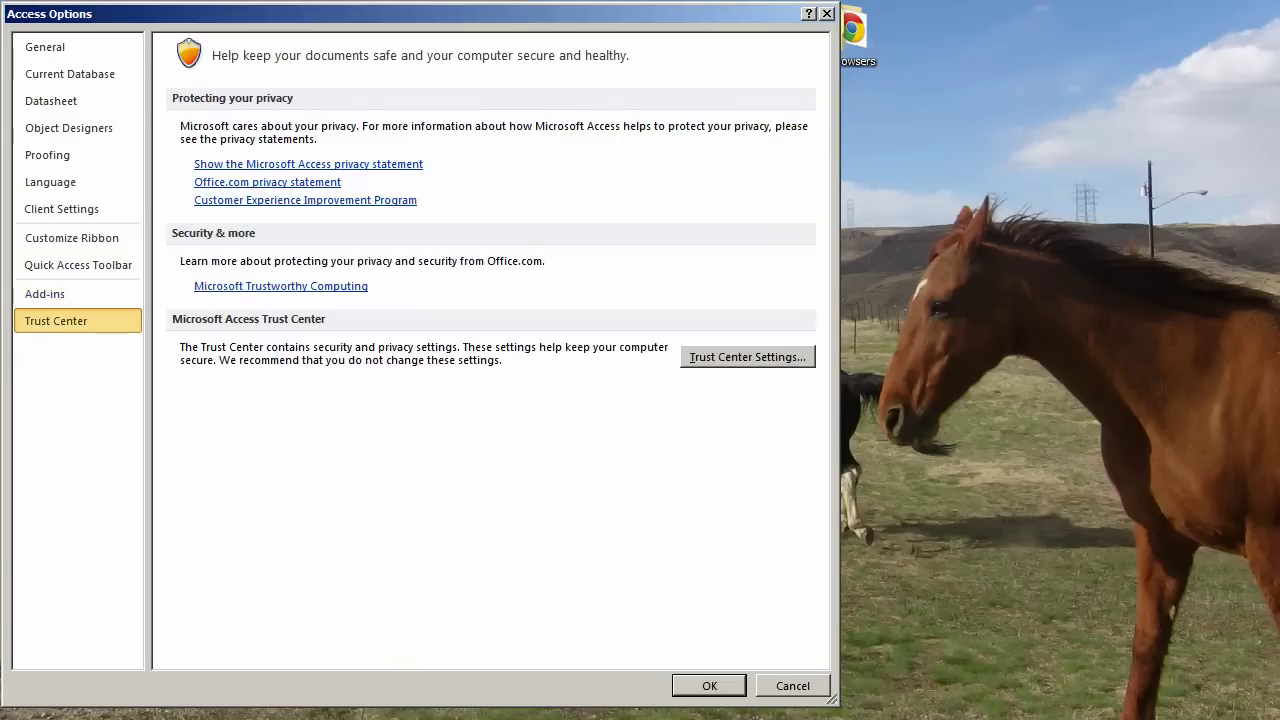
{"action": "left_click", "coordinate": [779, 358]}
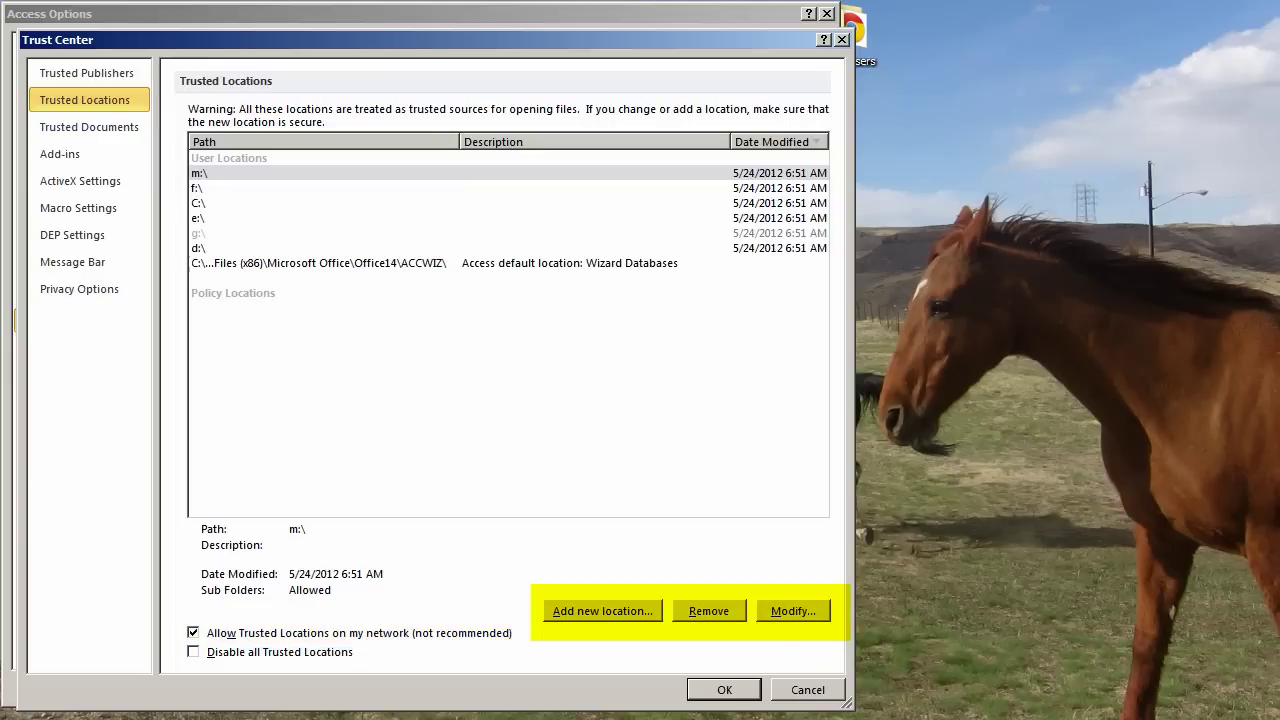
{"action": "left_click", "coordinate": [803, 615]}
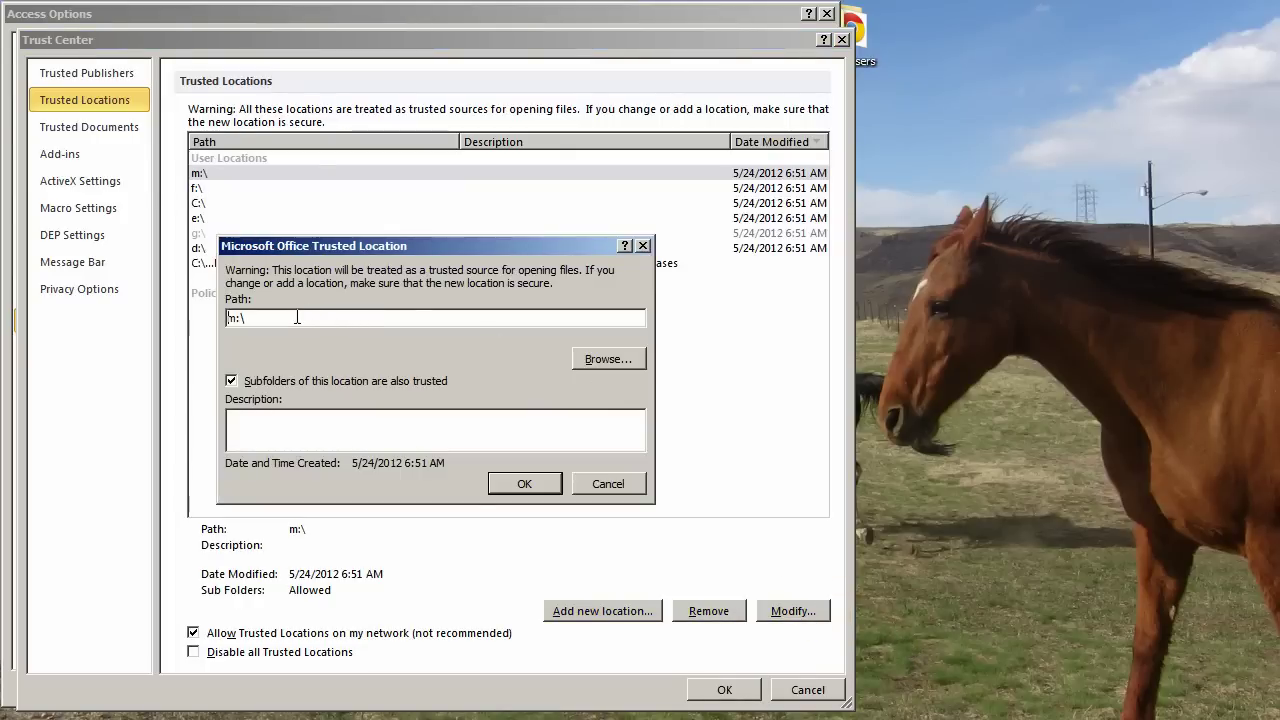
{"action": "left_click_drag", "start_coordinate": [287, 325], "coordinate": [161, 315]}
{"action": "key", "text": "BackSpace"}
{"action": "type", "text": "j:\\"}
{"action": "left_click", "coordinate": [522, 483]}
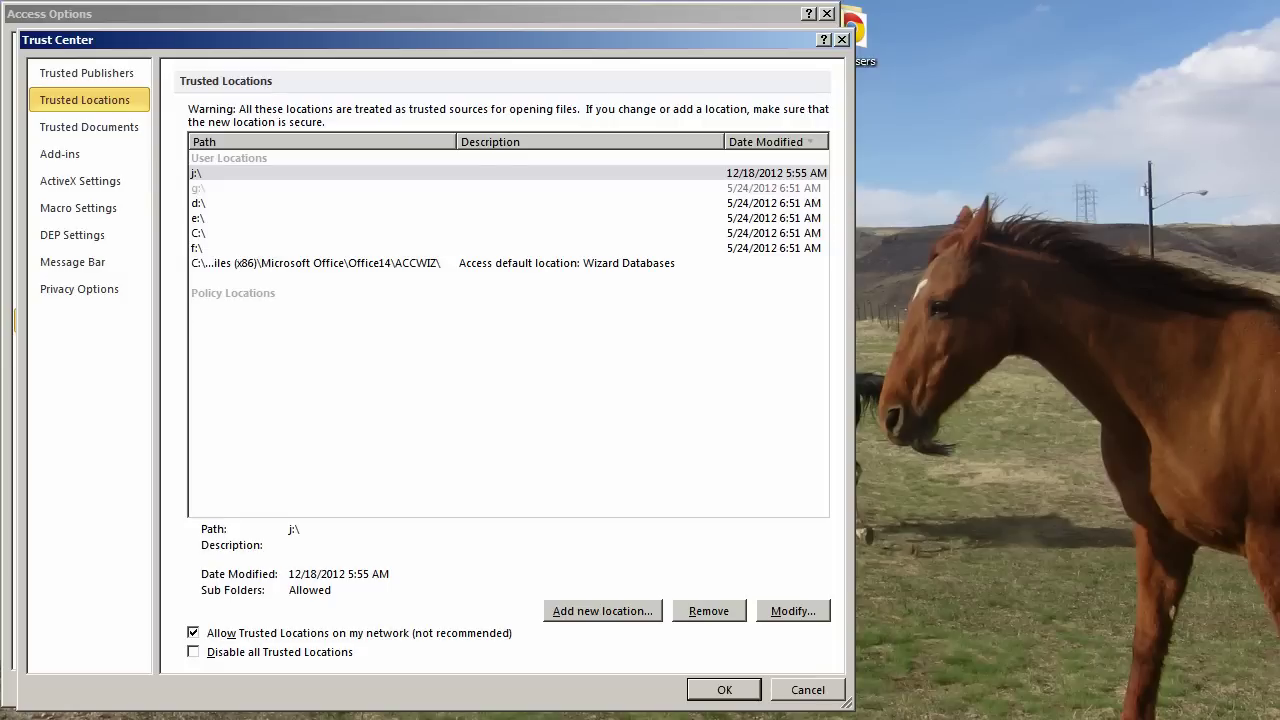
Step: Review the Trust Center's privacy options, Message Bar, Data Execution Prevention and macro settings
{"action": "left_click", "coordinate": [79, 289]}
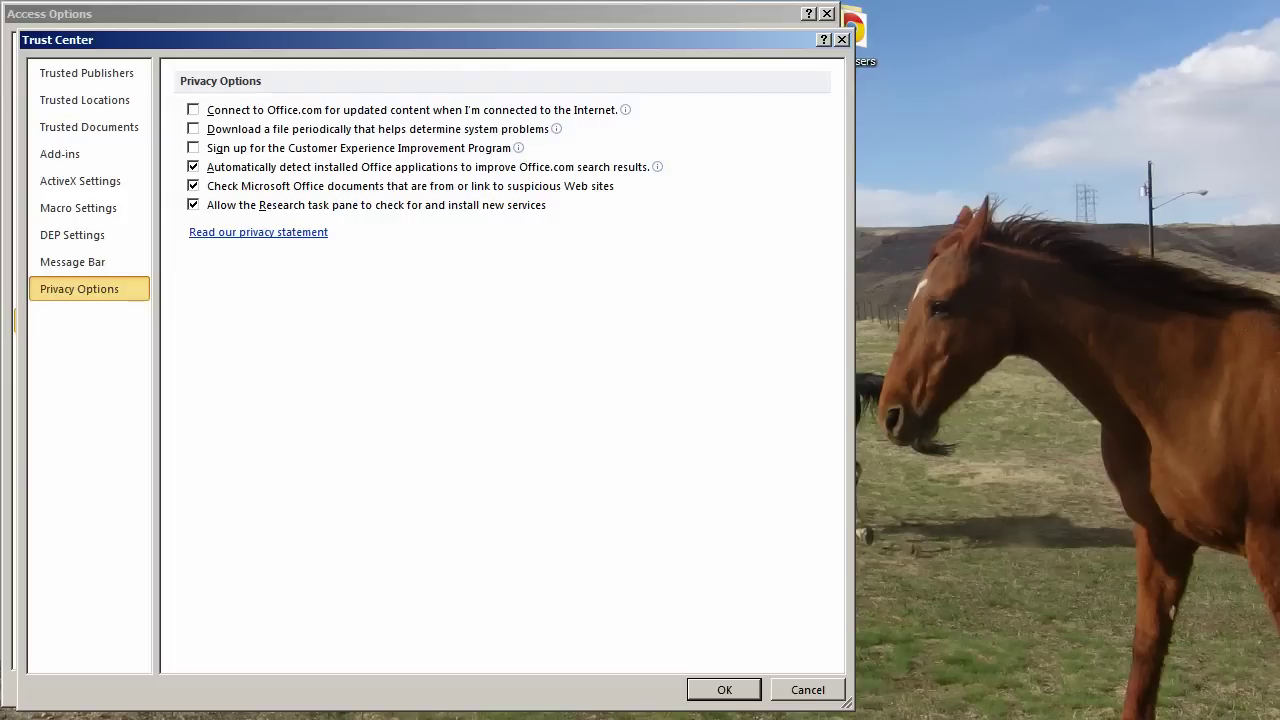
{"action": "left_click", "coordinate": [55, 263]}
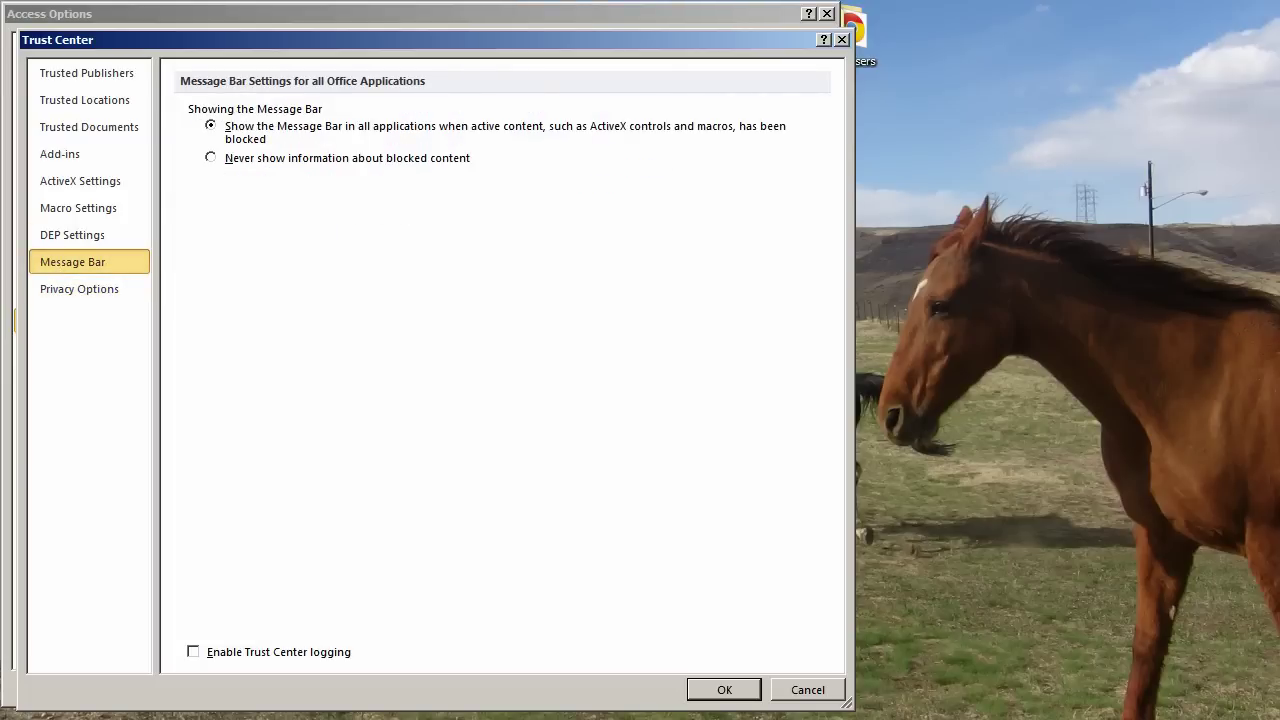
{"action": "left_click", "coordinate": [45, 229]}
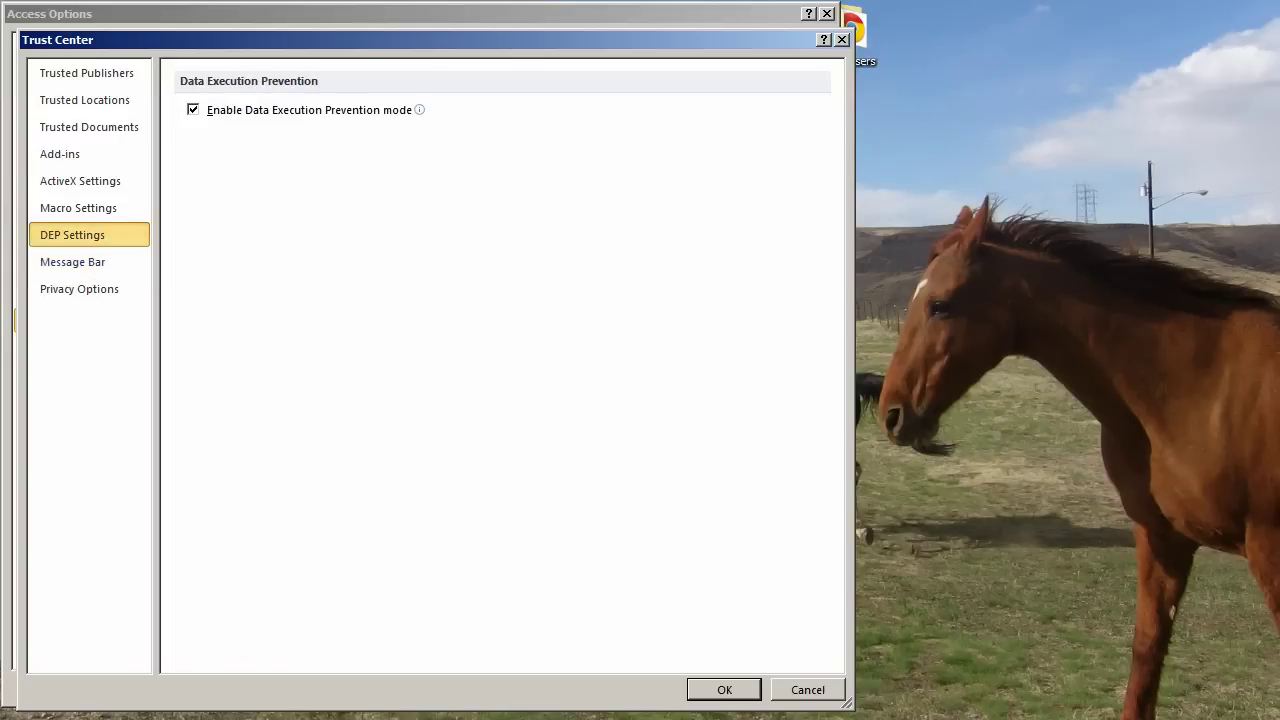
{"action": "left_click", "coordinate": [65, 210]}
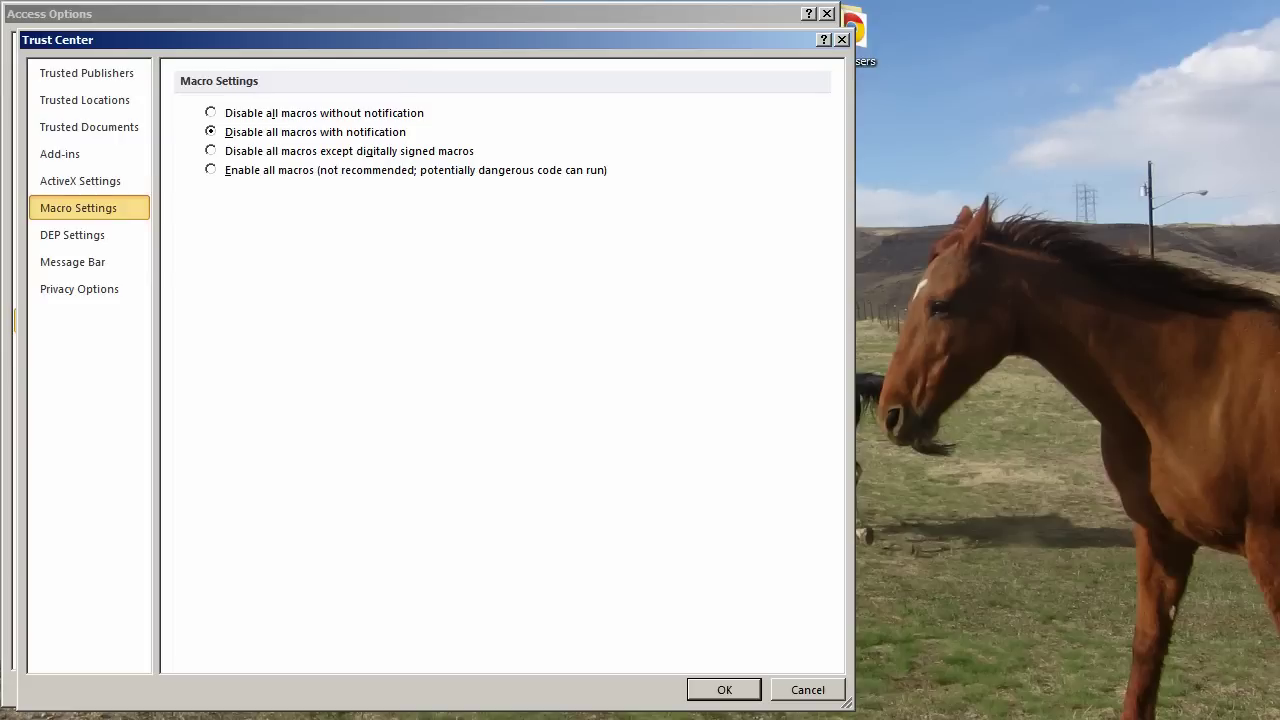
Step: Review the ActiveX, Trusted Documents, Trusted Publishers and privacy settings, and accept the Trust Center changes
{"action": "left_click", "coordinate": [80, 181]}
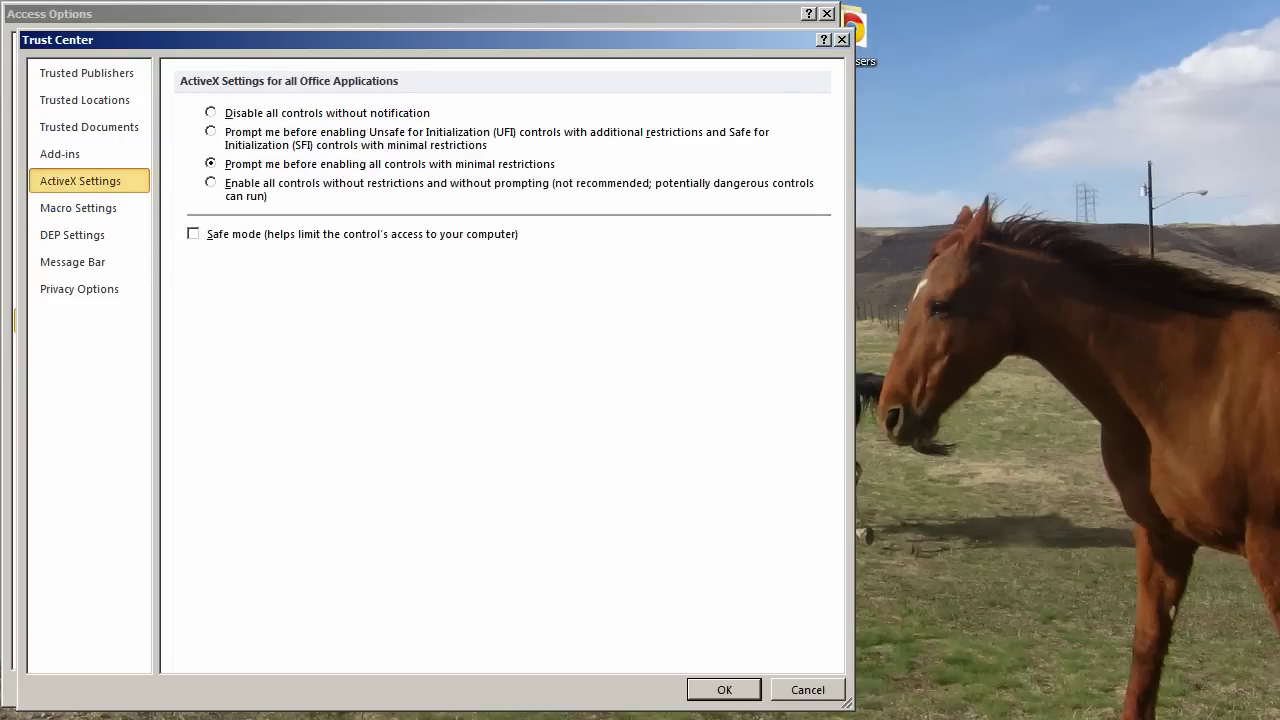
{"action": "left_click", "coordinate": [53, 127]}
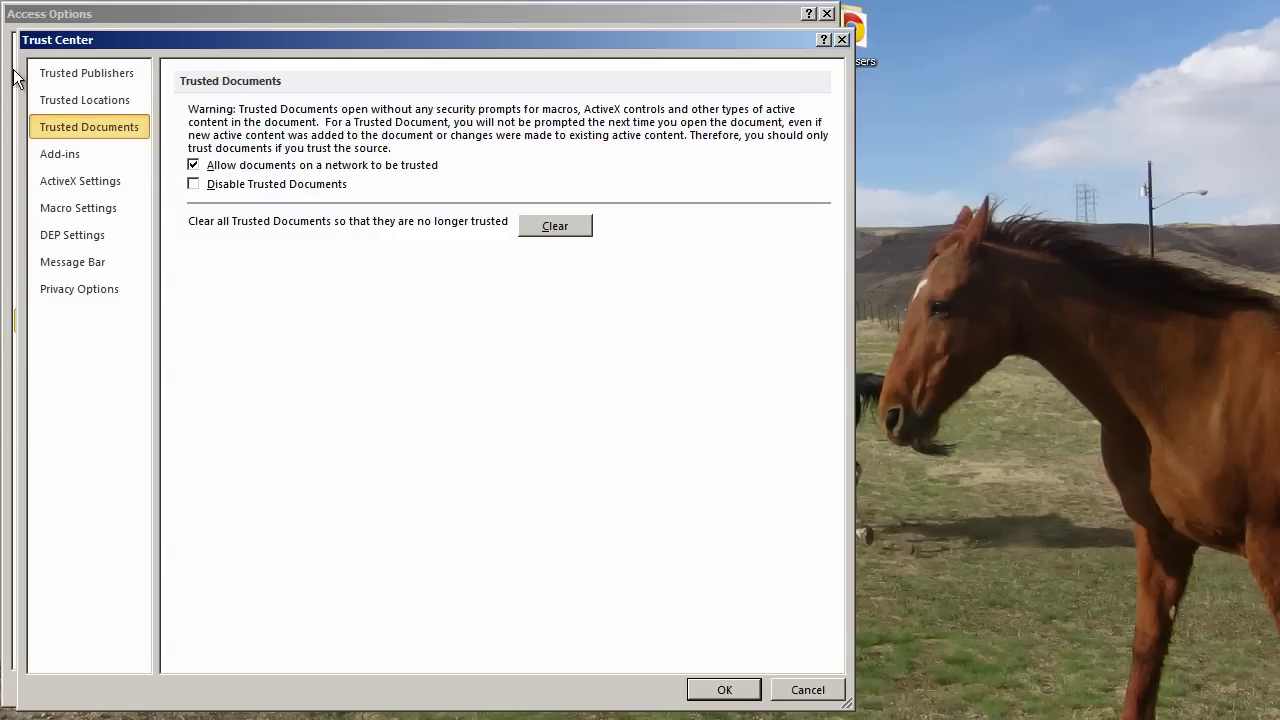
{"action": "left_click", "coordinate": [63, 66]}
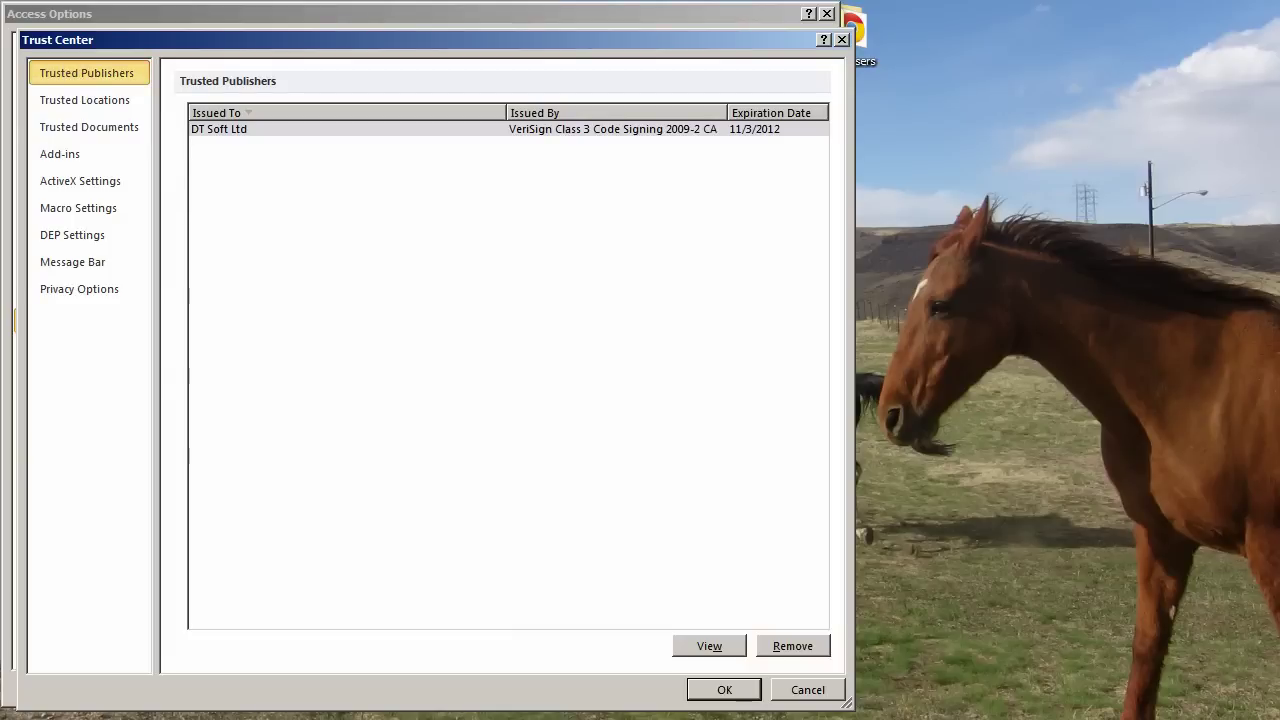
{"action": "left_click", "coordinate": [109, 299]}
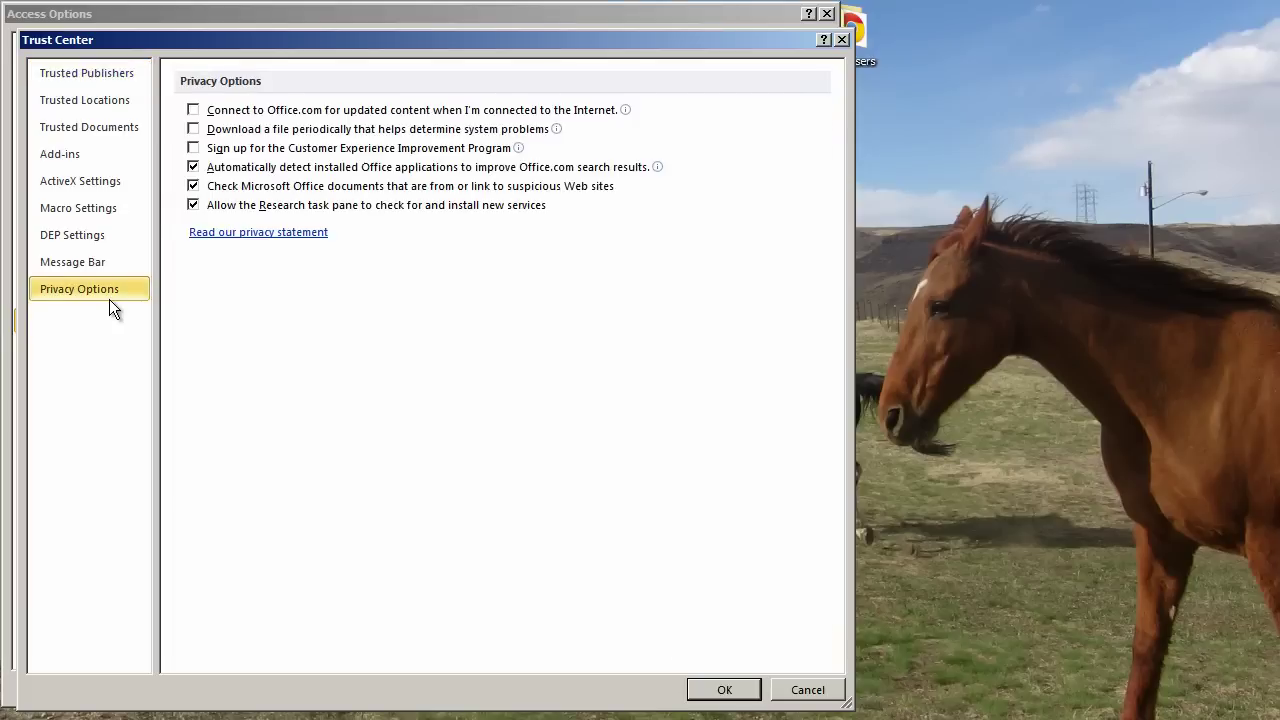
{"action": "left_click", "coordinate": [712, 693]}
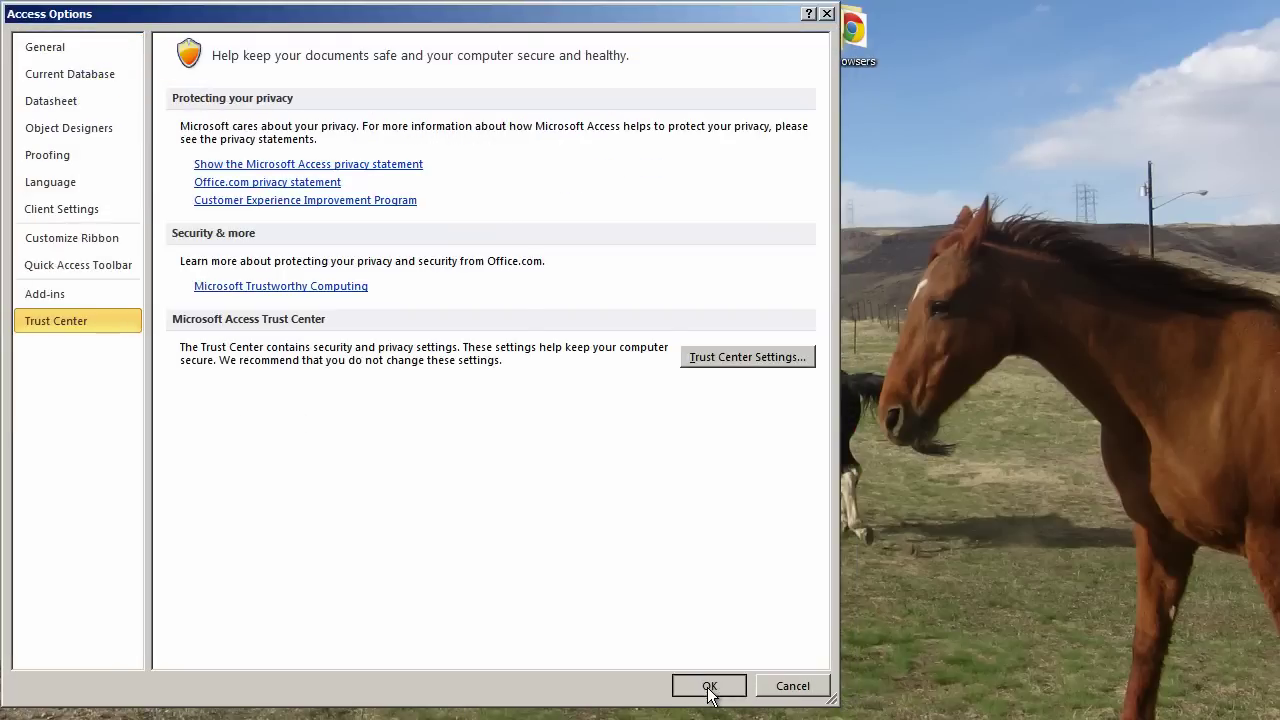